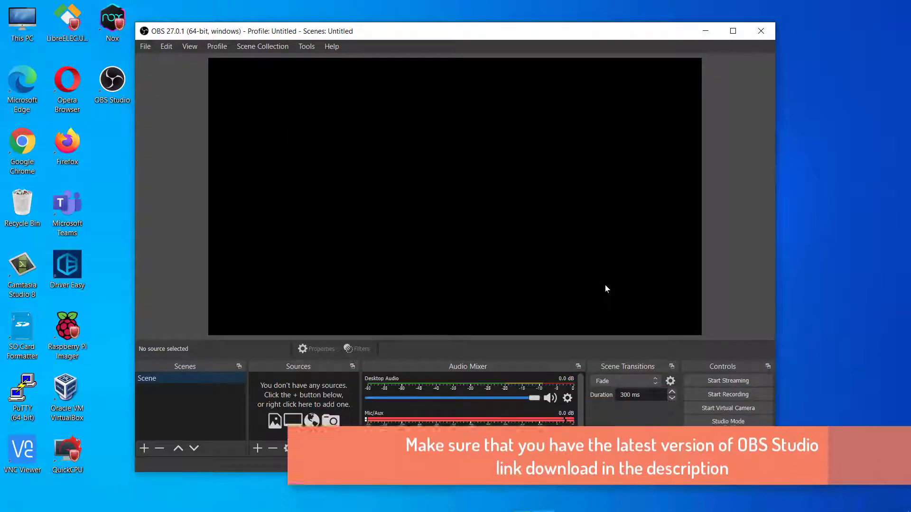
Check for OBS updates from the Help menu, confirming version 27.0.1 is current
left_click(336, 45)
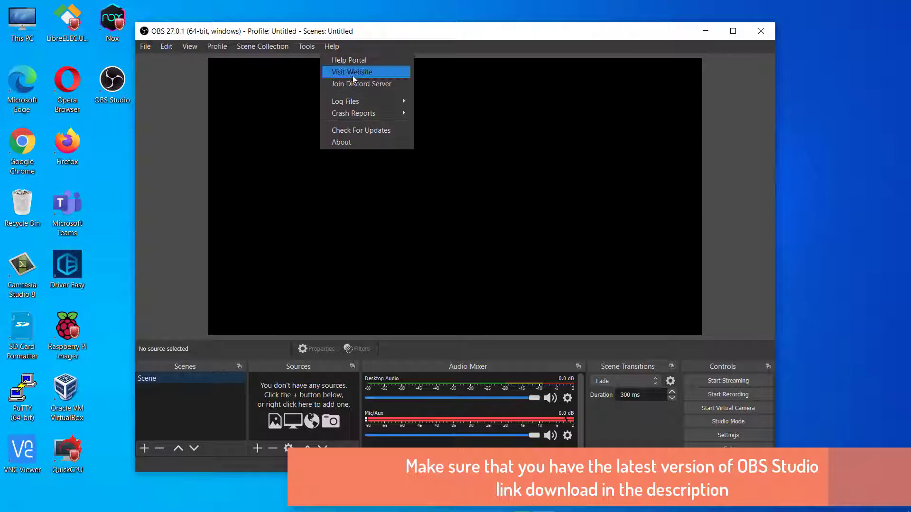
left_click(389, 132)
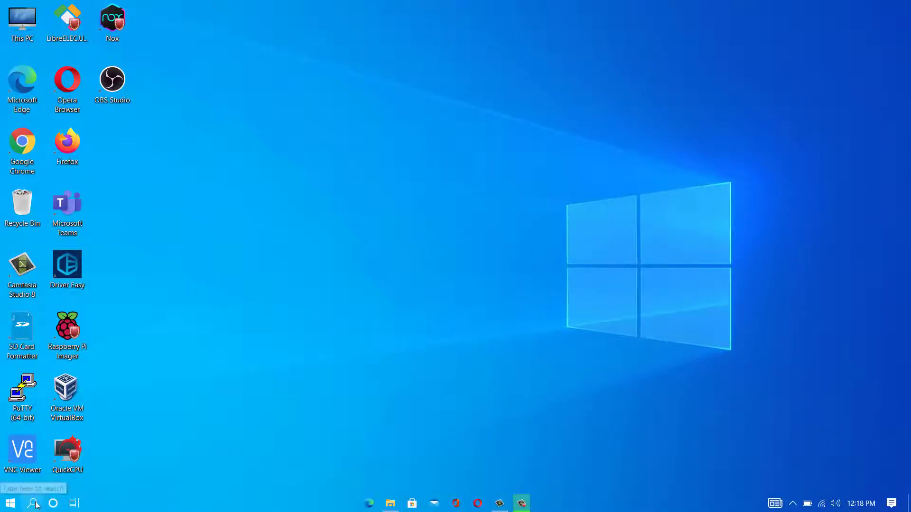
Find Game Mode through a 'game mod' search, switch it on, and close Settings
left_click(33, 503)
type("game mode")
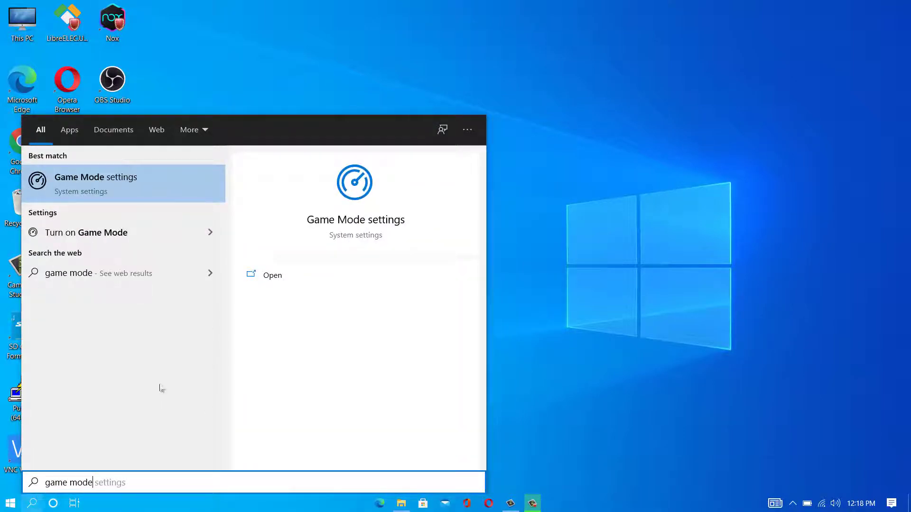
left_click(185, 185)
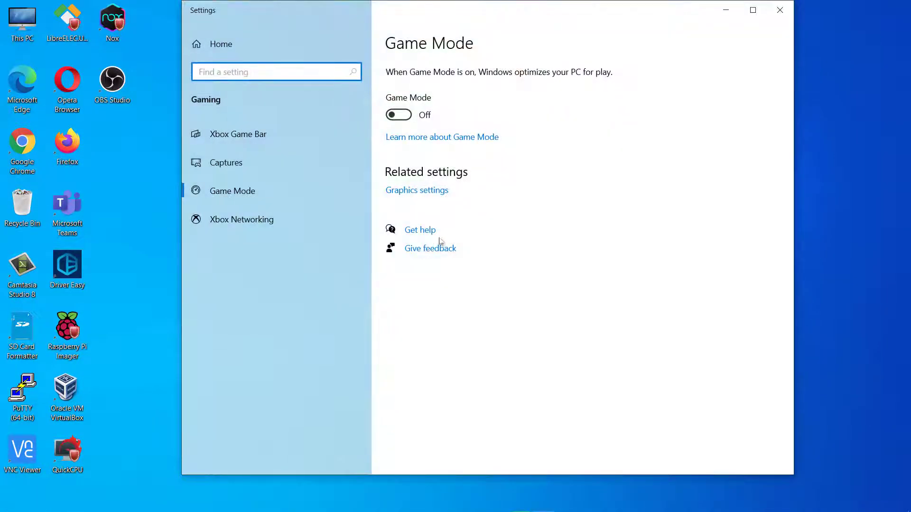
left_click(401, 118)
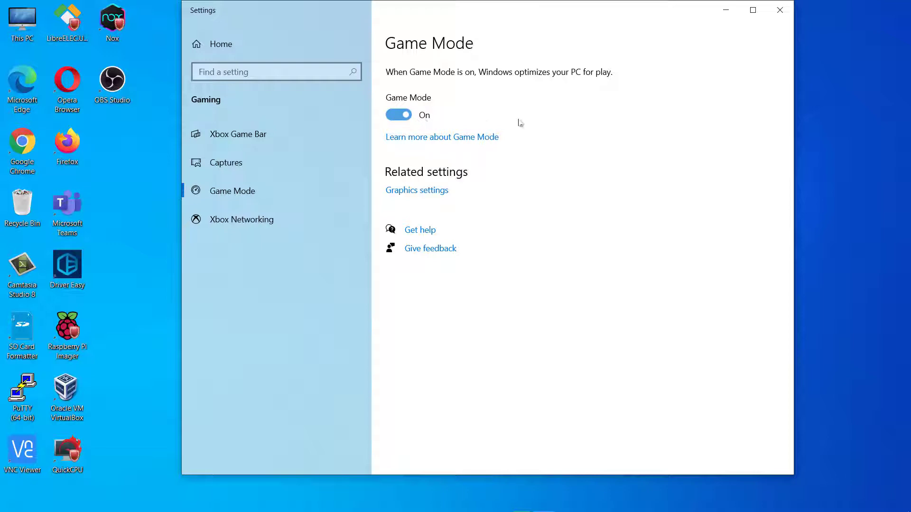
left_click(783, 14)
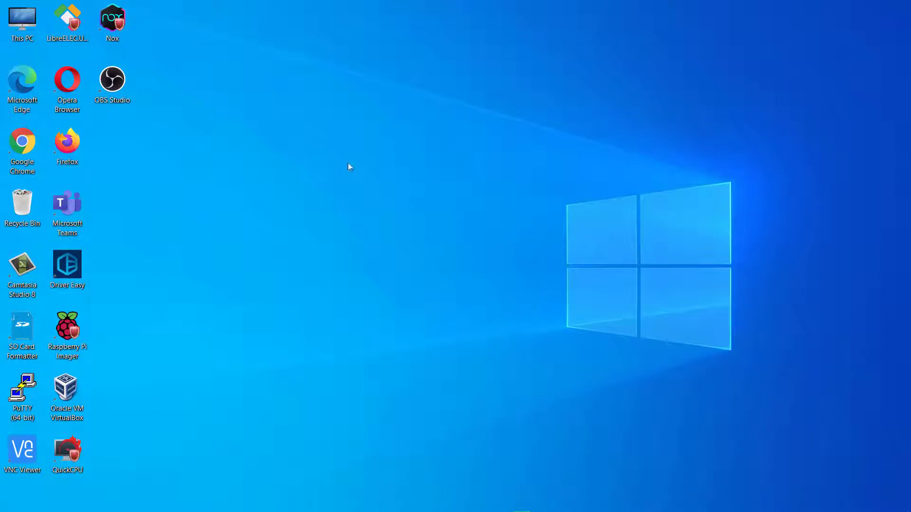
Tick 'Run this program as an administrator' in the OBS shortcut's Compatibility properties and apply it
right_click(118, 76)
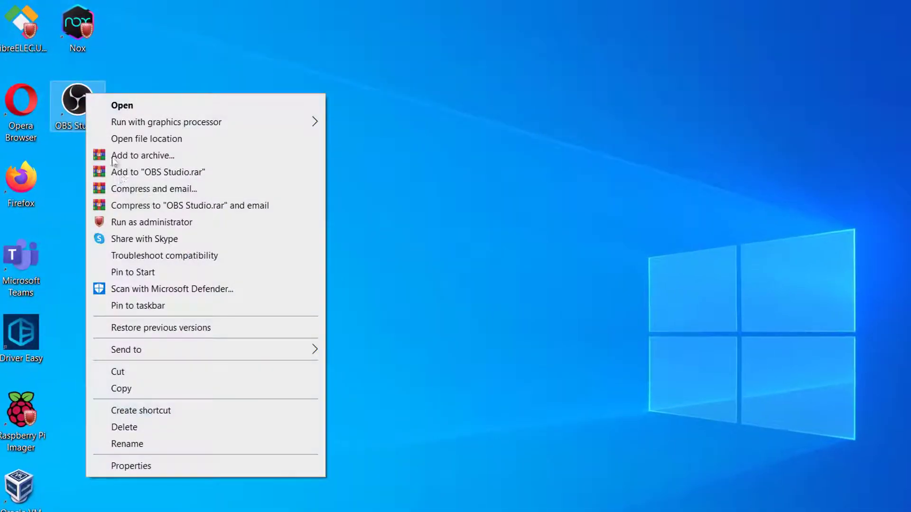
left_click(179, 467)
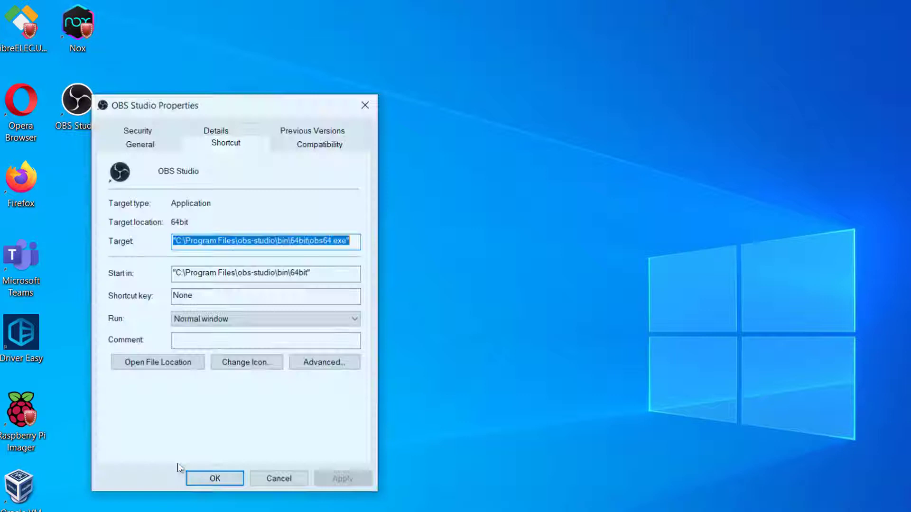
left_click(318, 145)
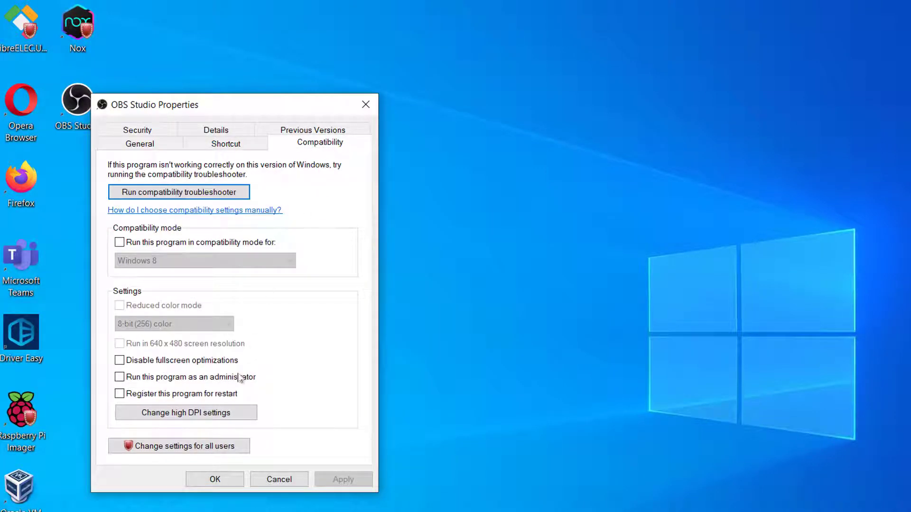
left_click(241, 379)
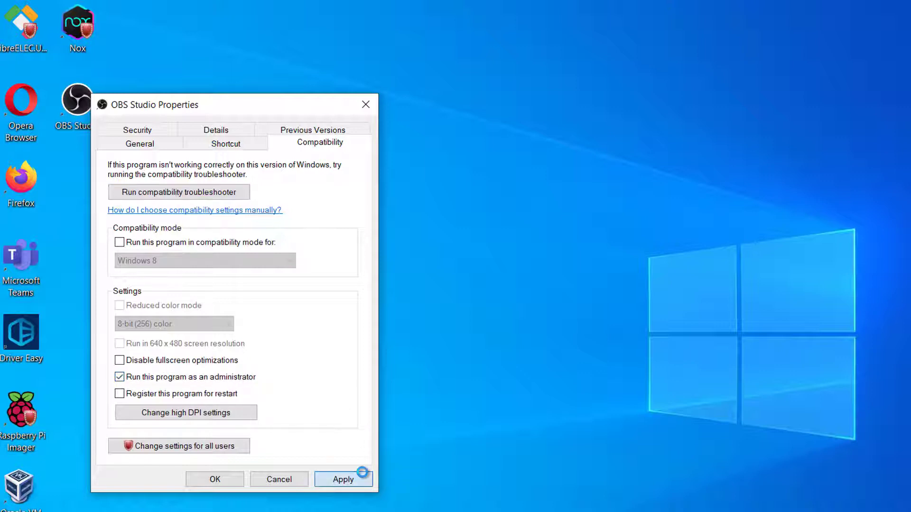
left_click(350, 479)
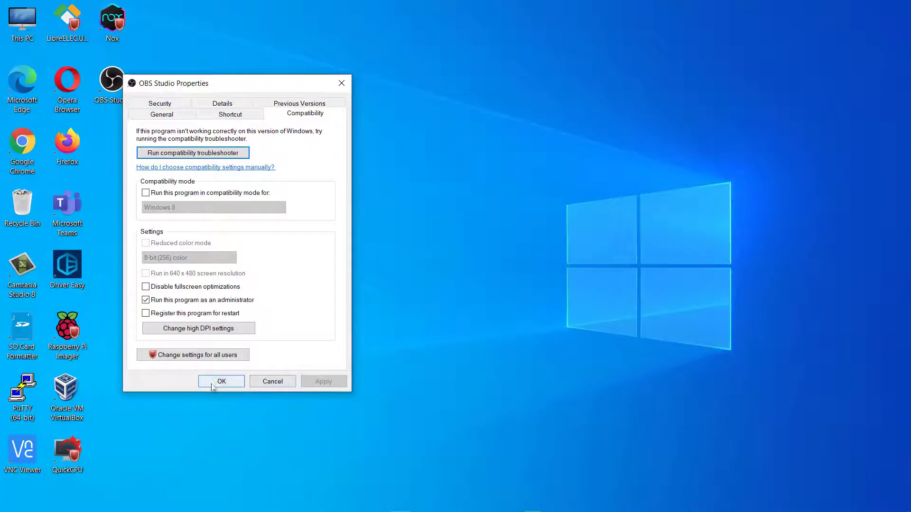
left_click(212, 384)
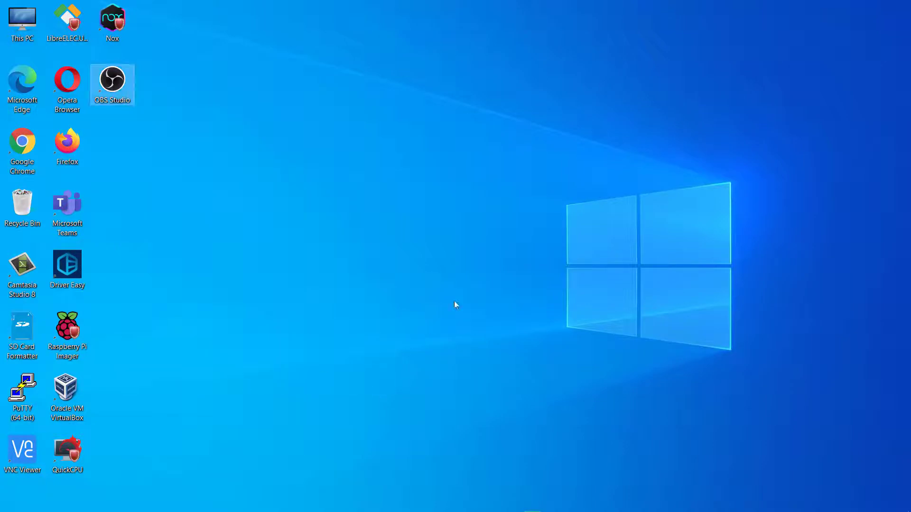
Open OBS's install folder, Program Files\obs-studio\bin\64bit, in a maximized File Explorer window
left_click(475, 275)
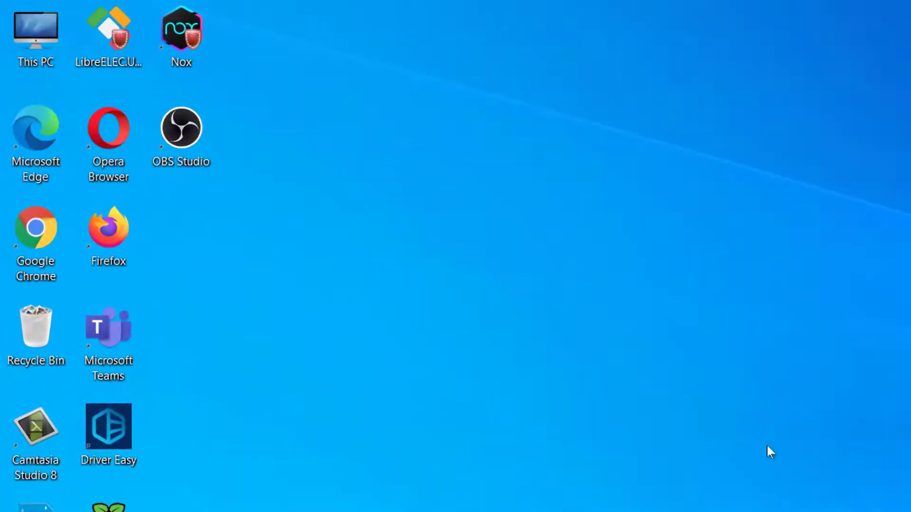
double_click(189, 130)
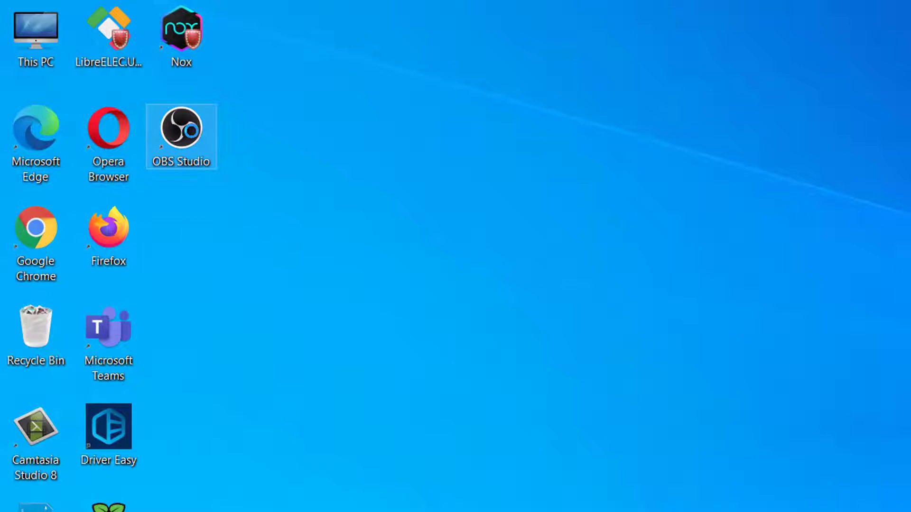
right_click(191, 132)
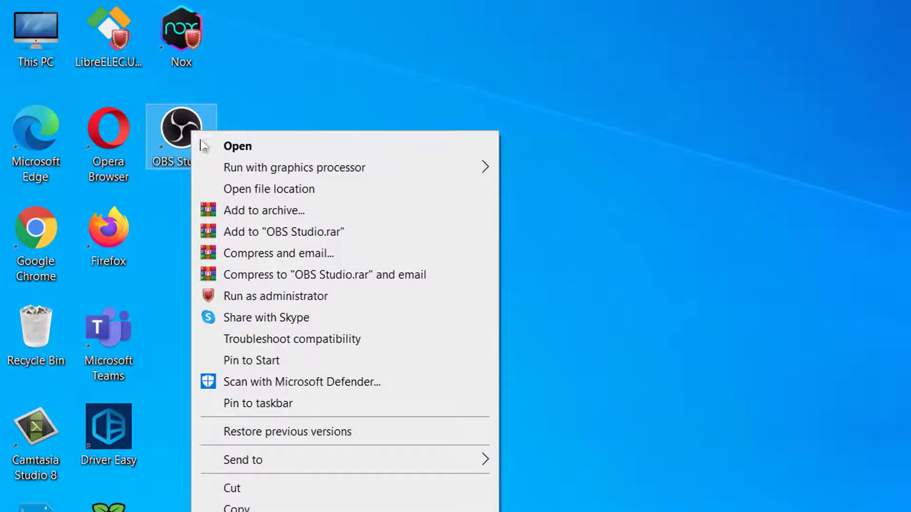
left_click(278, 190)
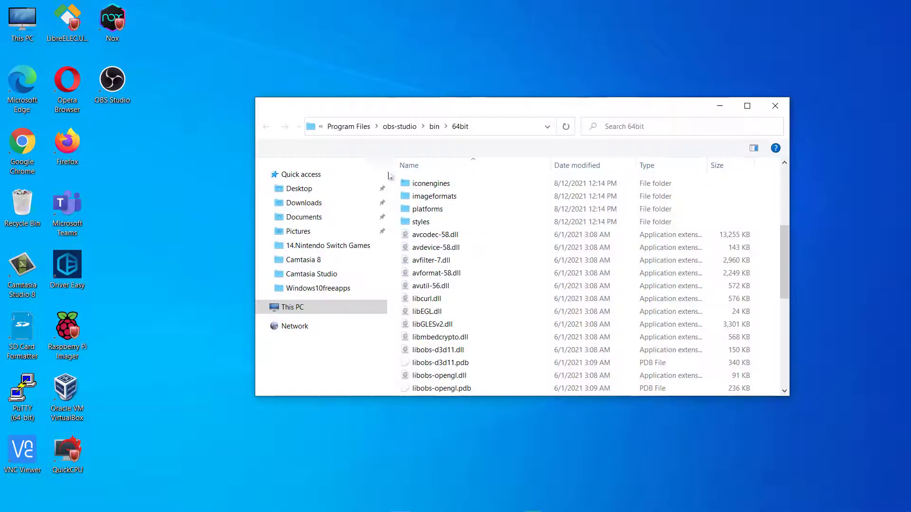
double_click(426, 95)
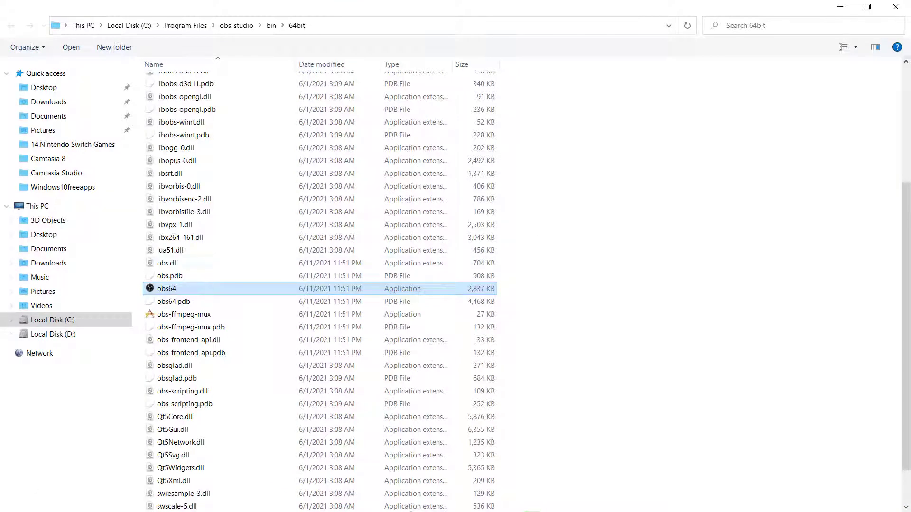
Search the Start menu for 'graphic' to find Graphics settings
mouse_move(532, 505)
left_click(10, 503)
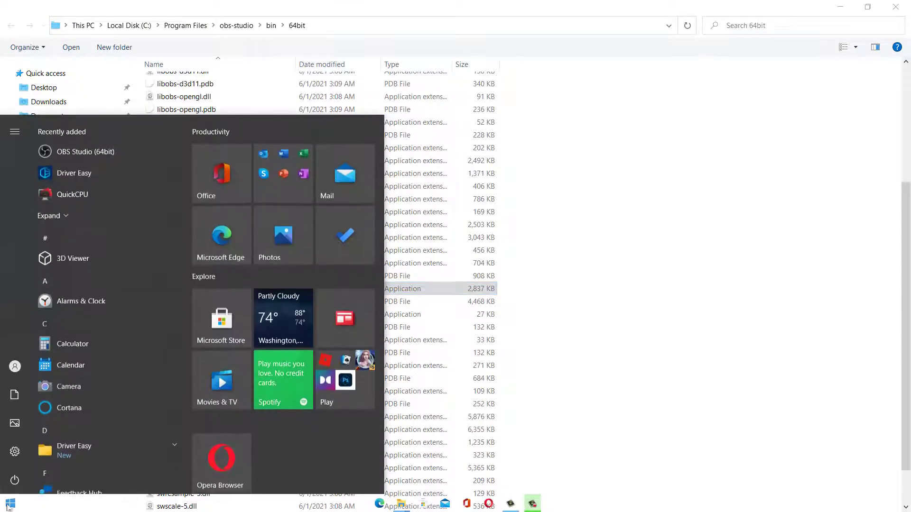
type("graphic")
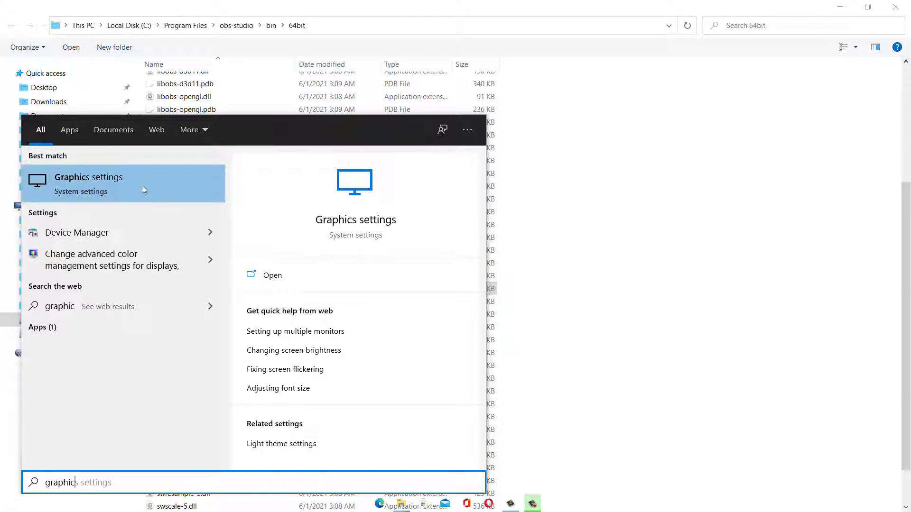
Add C:\Program Files\obs-studio\bin\64bit\obs64.exe to the Graphics settings app list
left_click(141, 186)
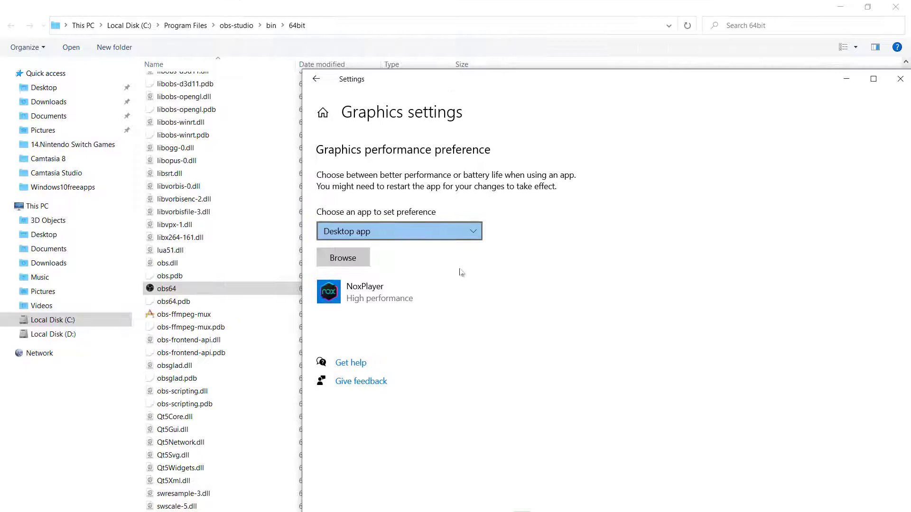
left_click(357, 257)
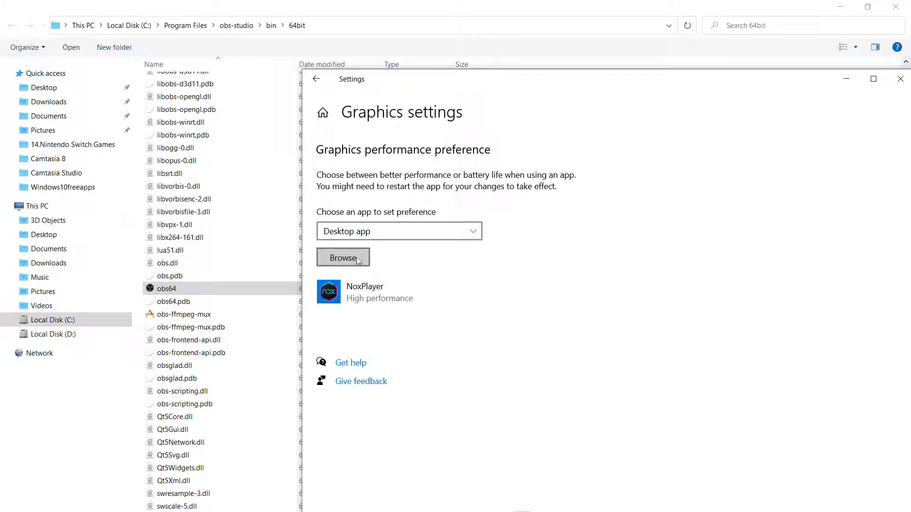
left_click(468, 98)
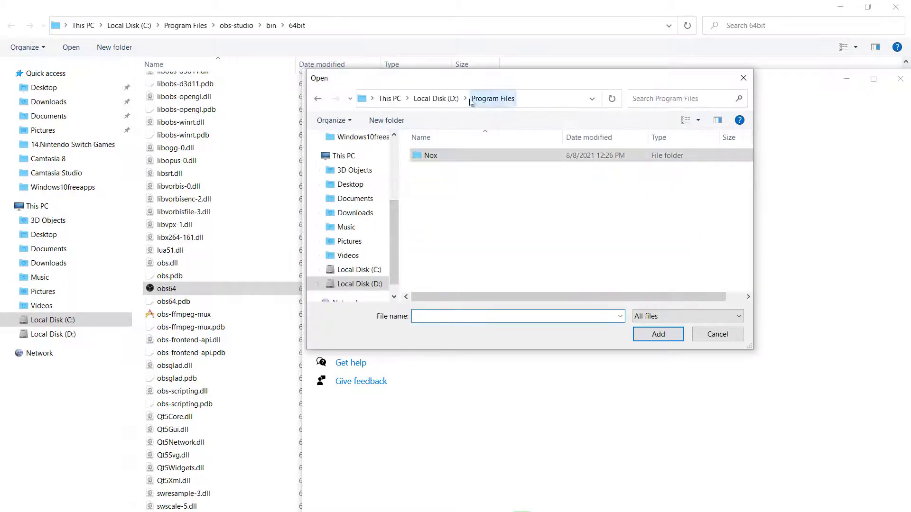
left_click(370, 269)
double_click(462, 232)
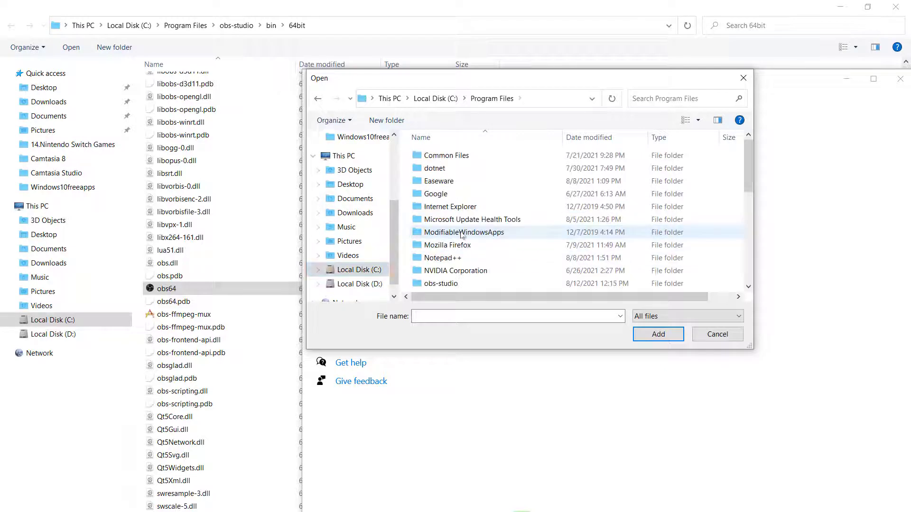
double_click(467, 283)
double_click(428, 155)
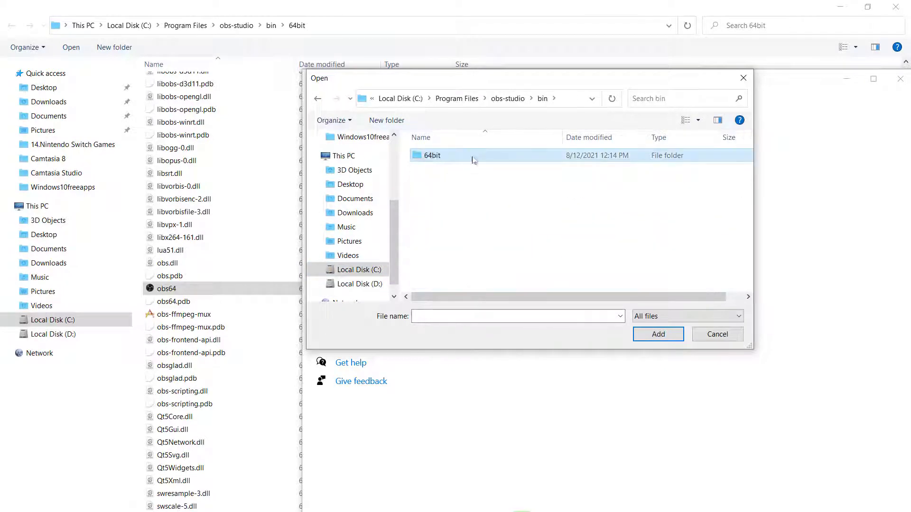
double_click(471, 155)
double_click(433, 206)
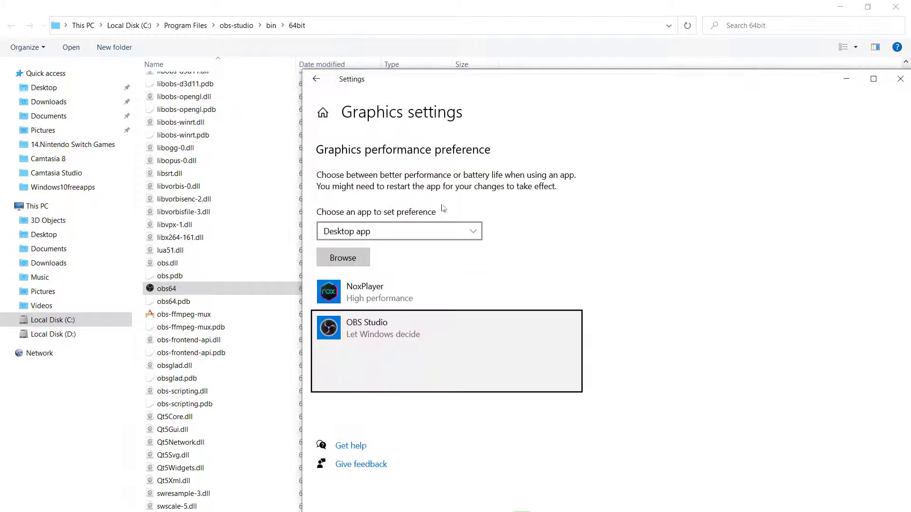
Set OBS Studio's graphics preference to High performance, save, and close Settings and Explorer
left_click(492, 375)
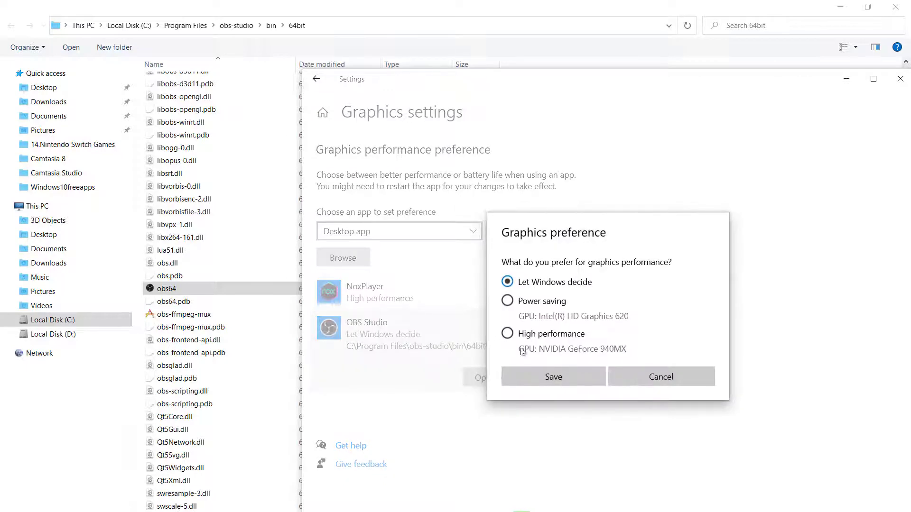
left_click(565, 335)
left_click(562, 378)
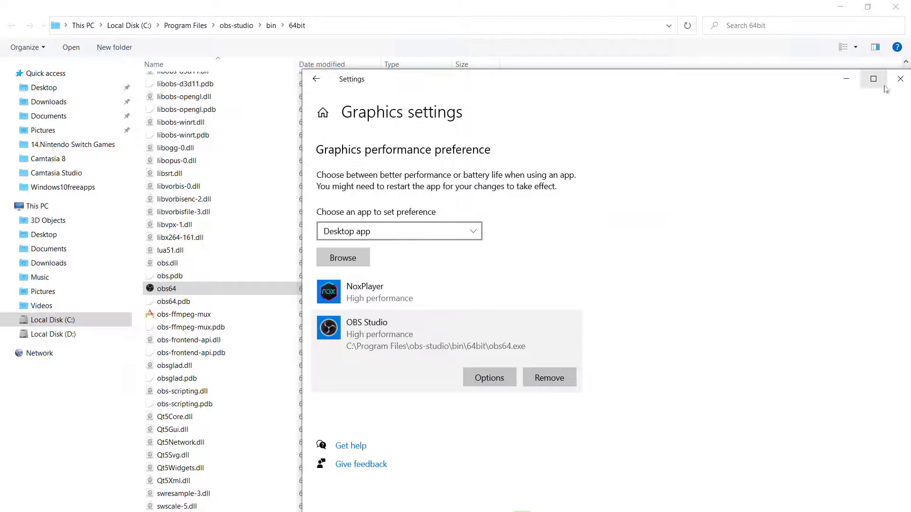
left_click(899, 79)
left_click(896, 6)
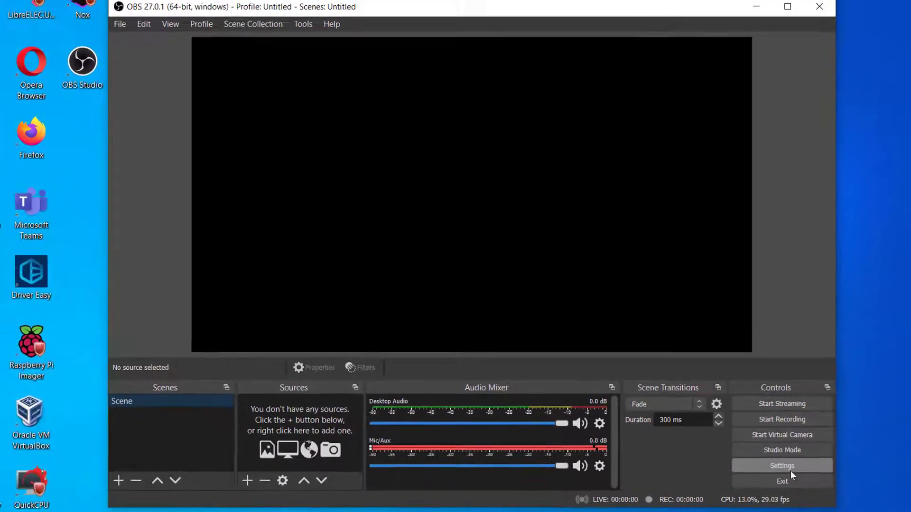
Open OBS Settings on the General page, keeping the language as English
left_click(790, 471)
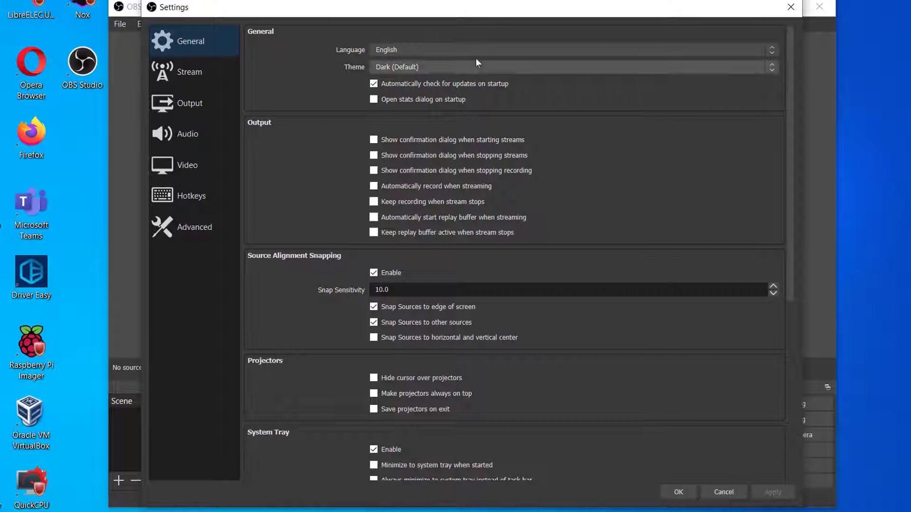
left_click(471, 50)
left_click(471, 49)
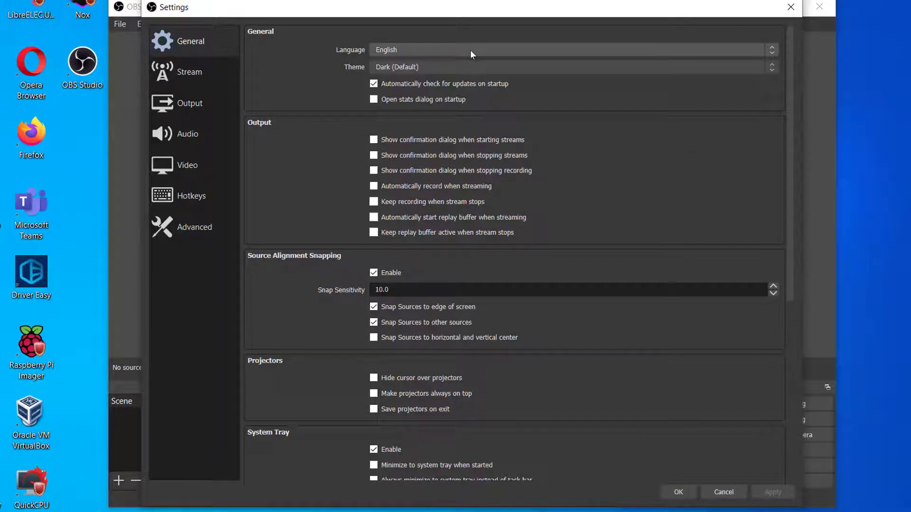
Try the System theme, then revert the theme to Dark (Default)
left_click(450, 65)
left_click(439, 103)
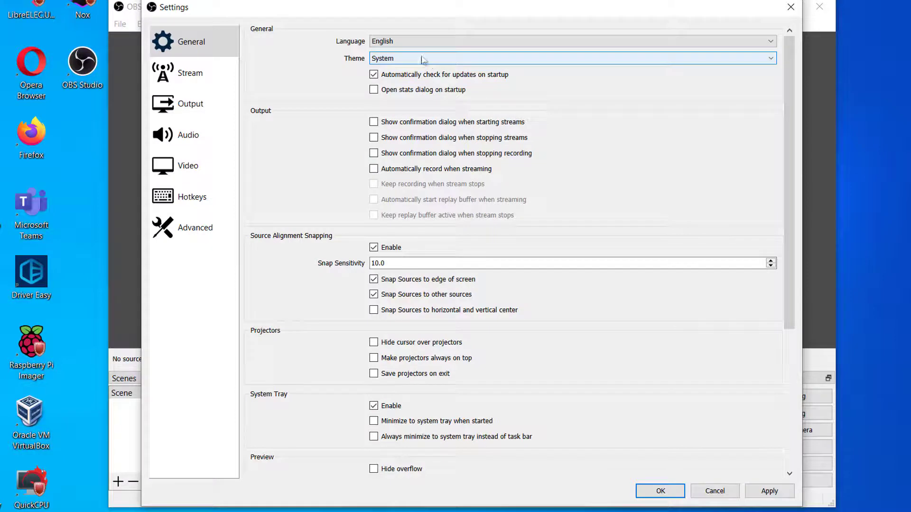
left_click(423, 58)
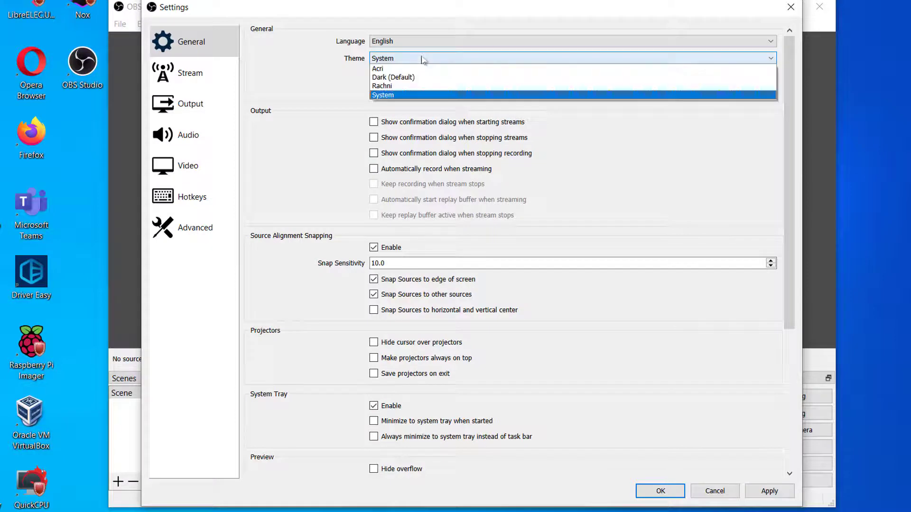
left_click(448, 93)
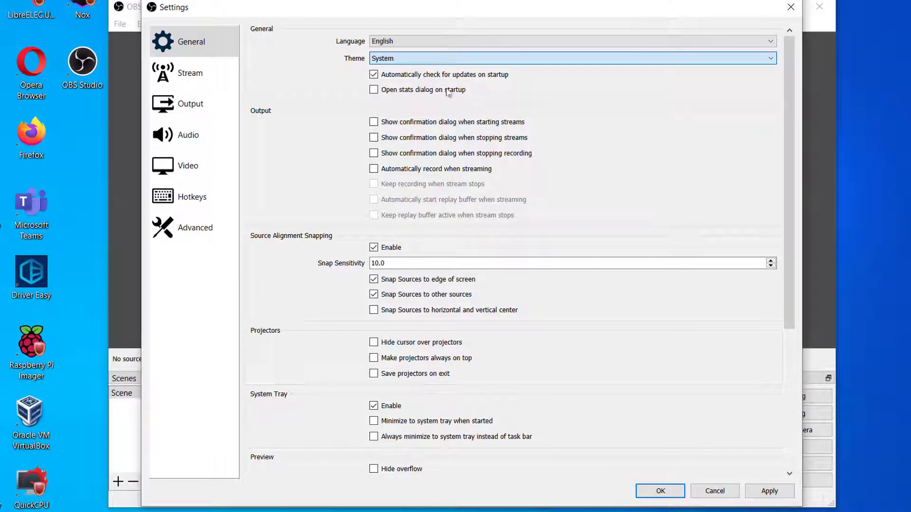
key("Up")
key("Up")
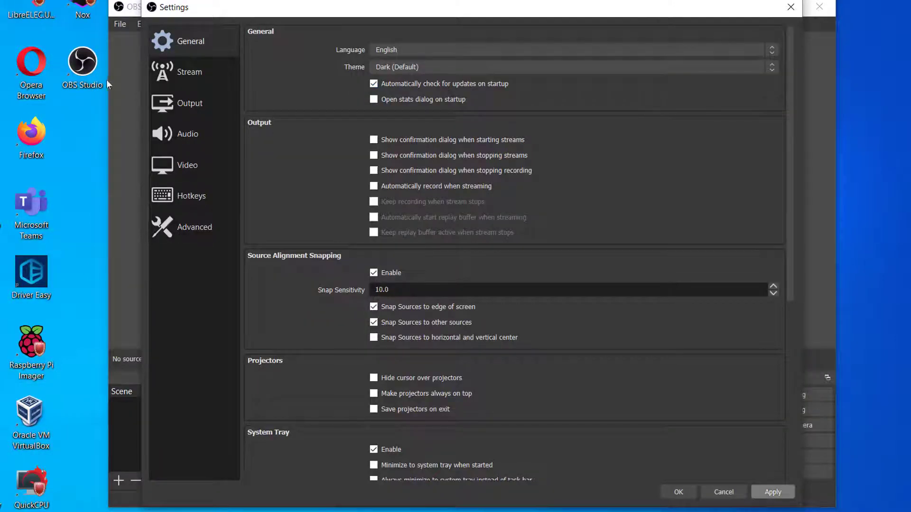
Set Output Mode to Advanced and make the Videos folder the recording path
left_click(183, 107)
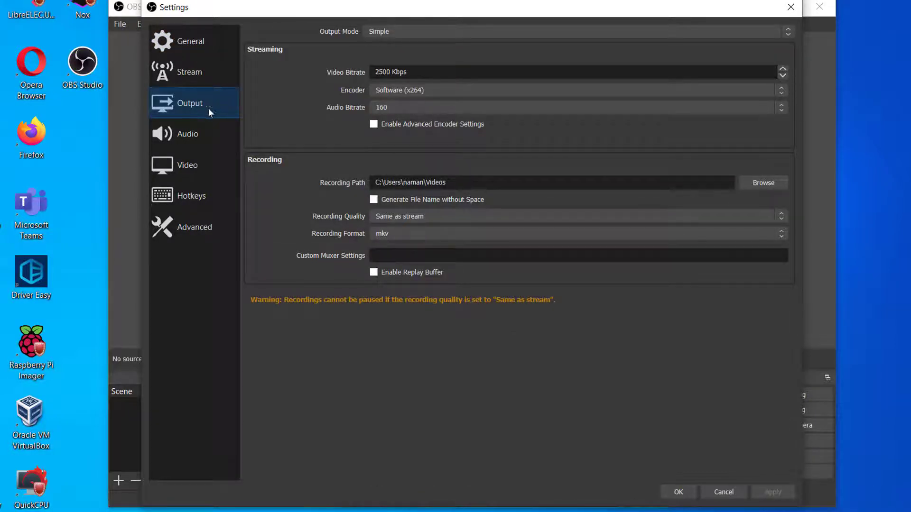
left_click(428, 36)
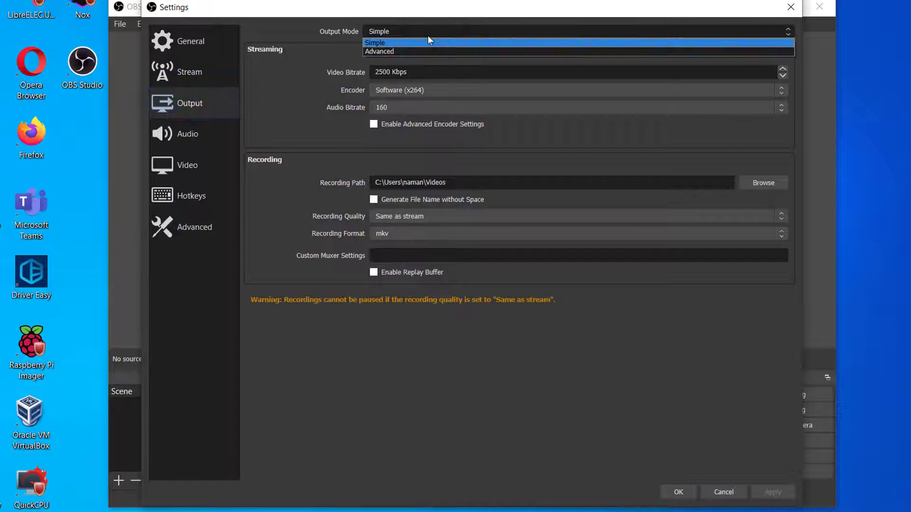
left_click(405, 52)
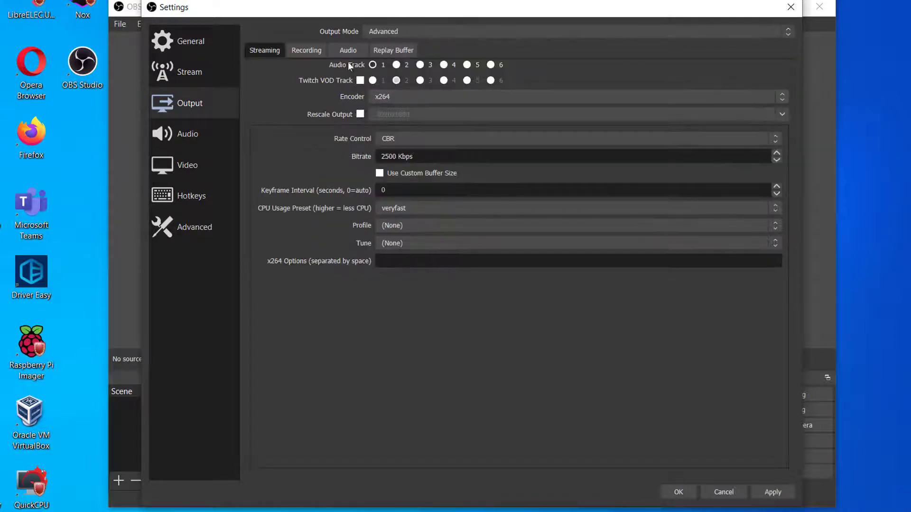
left_click(309, 47)
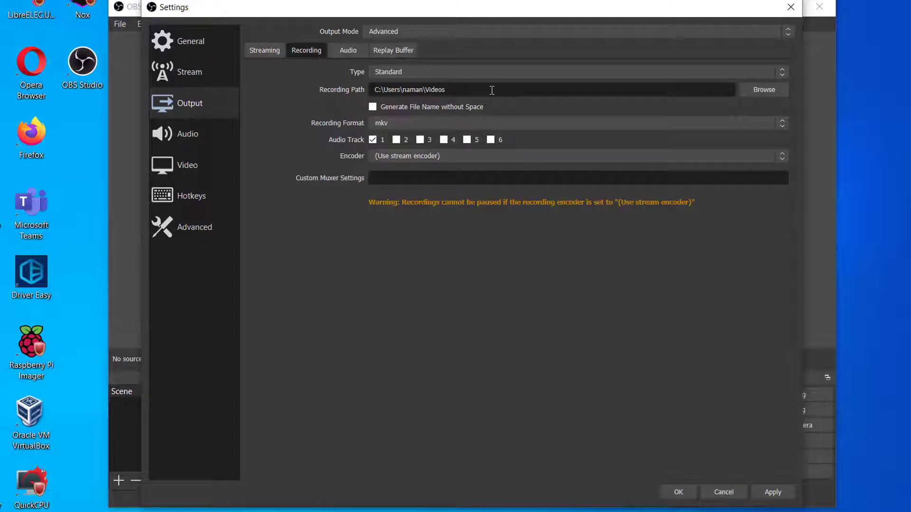
left_click(757, 89)
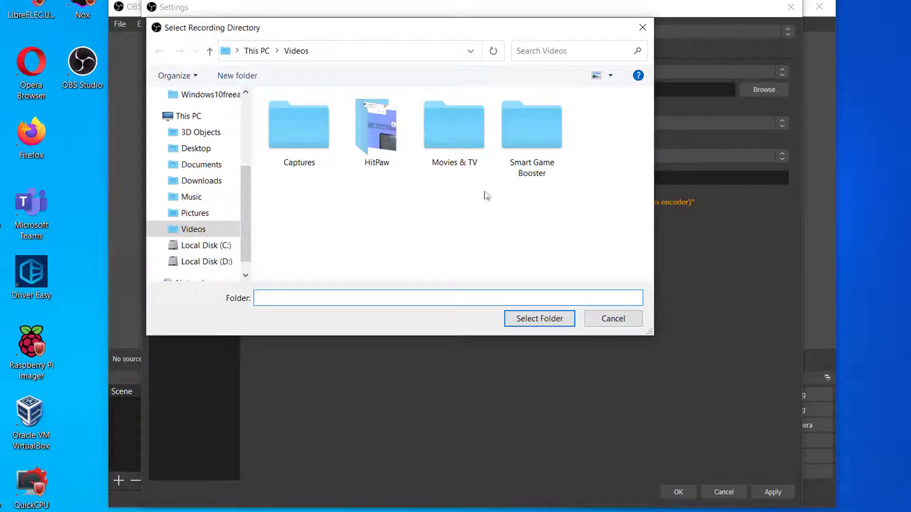
left_click(524, 318)
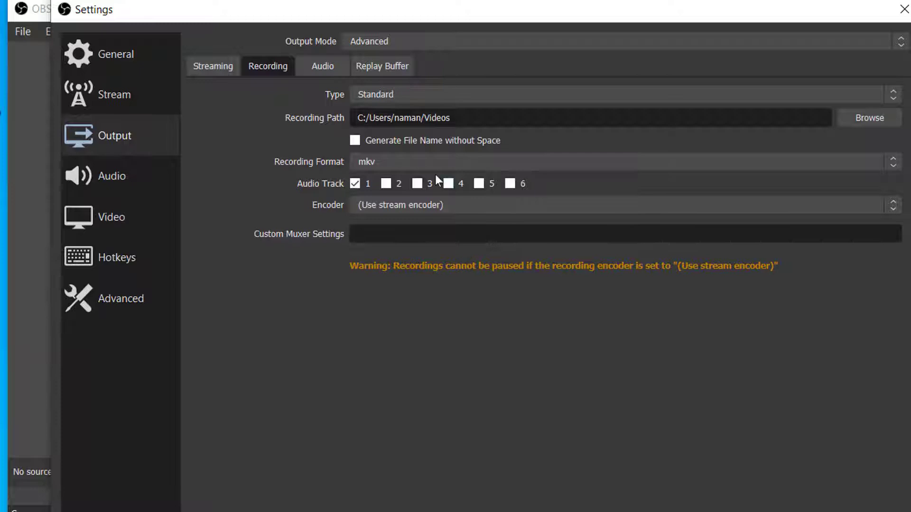
Set the recording format to mp4 and the recording encoder to x264
left_click(450, 164)
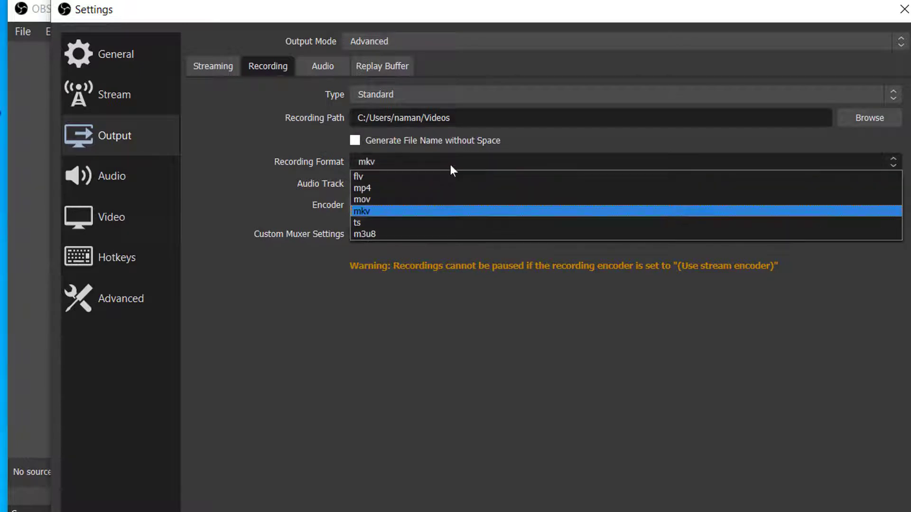
left_click(416, 190)
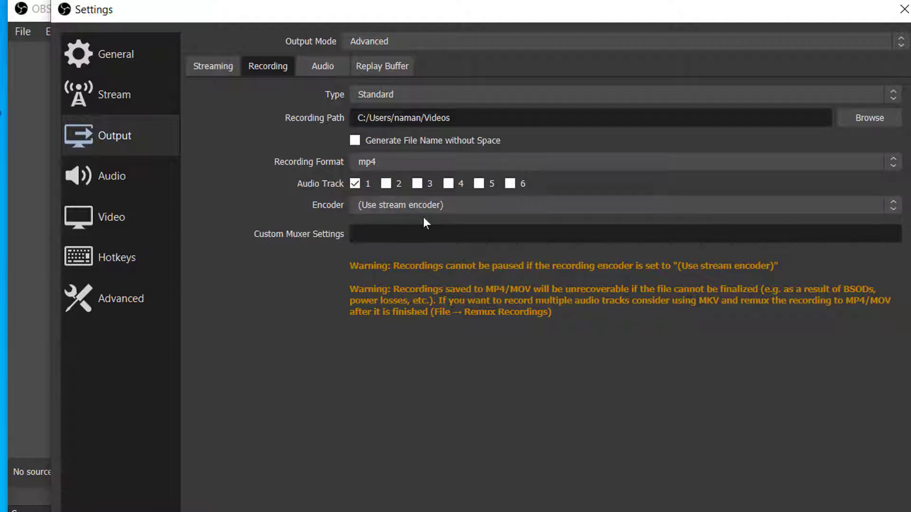
left_click(457, 209)
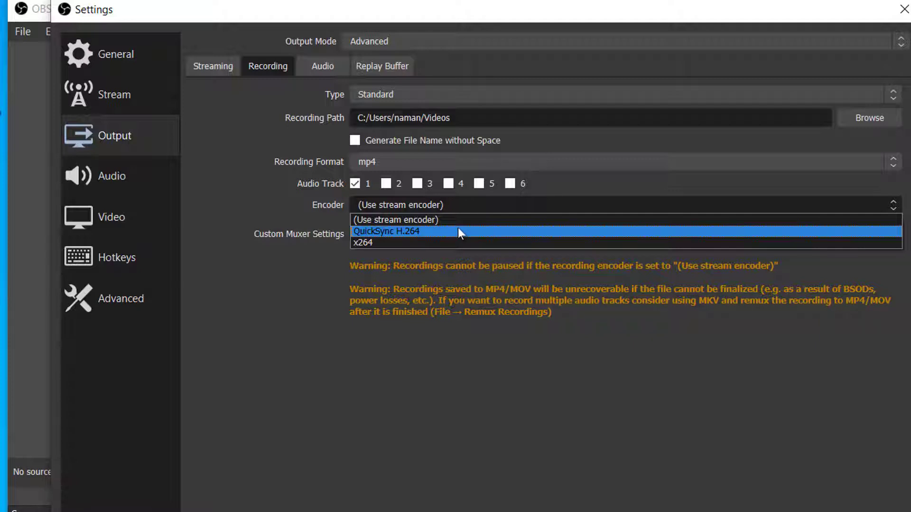
left_click(391, 243)
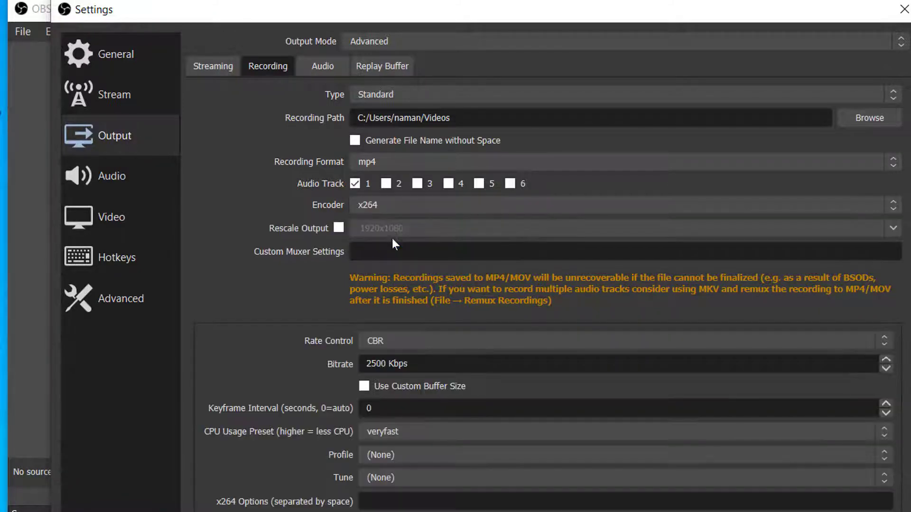
left_click(437, 338)
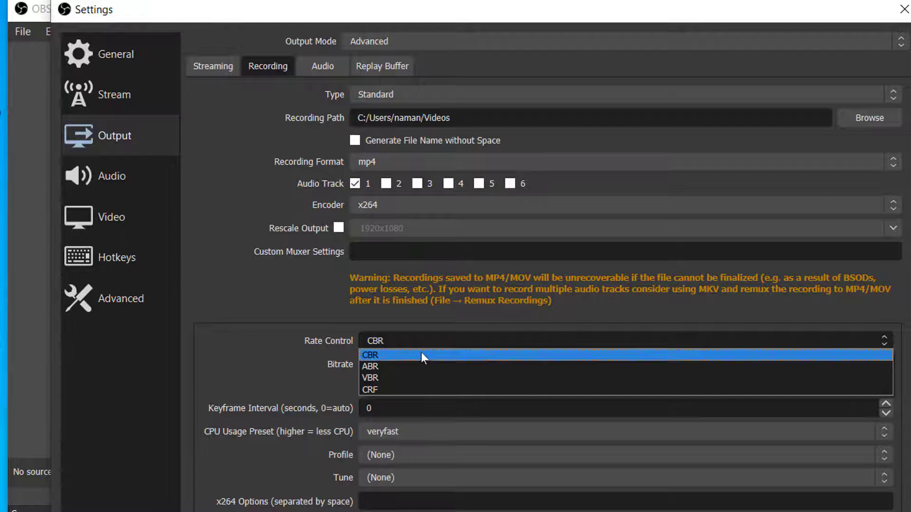
Keep CBR rate control and change the bitrate to 5500 Kbps
left_click(421, 355)
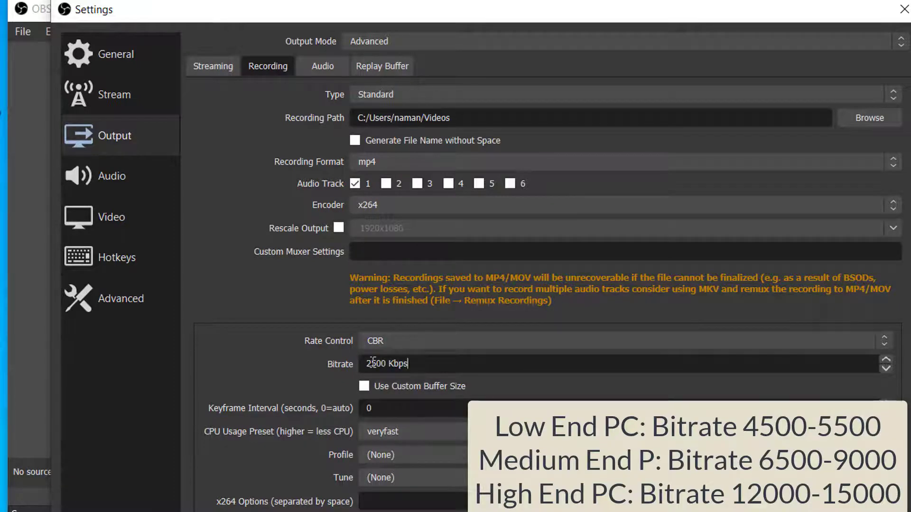
left_click_drag(373, 363, 366, 364)
type("5")
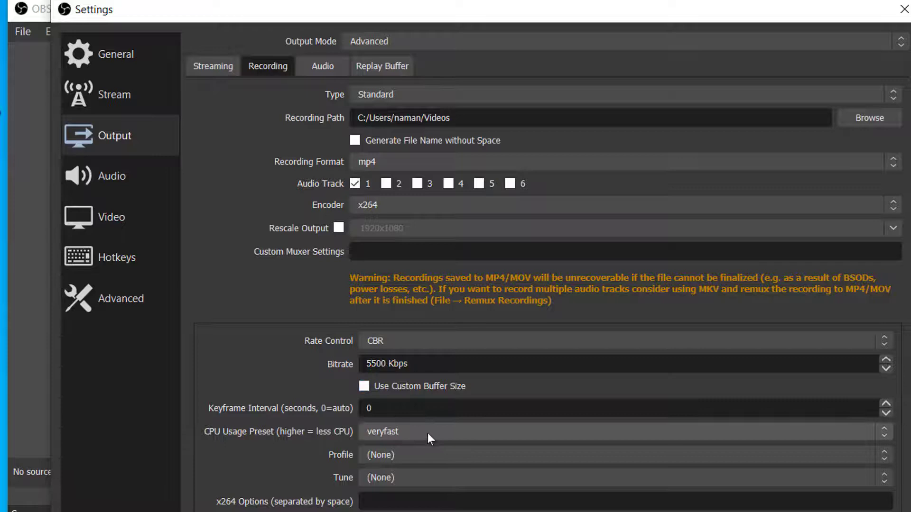
Set CPU usage preset to superfast, profile to high, and tune to zerolatency
left_click(428, 434)
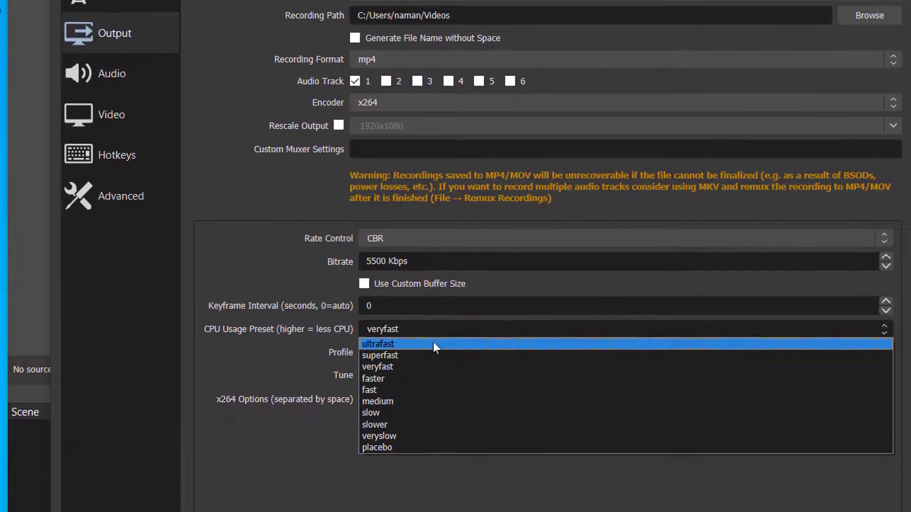
left_click(420, 457)
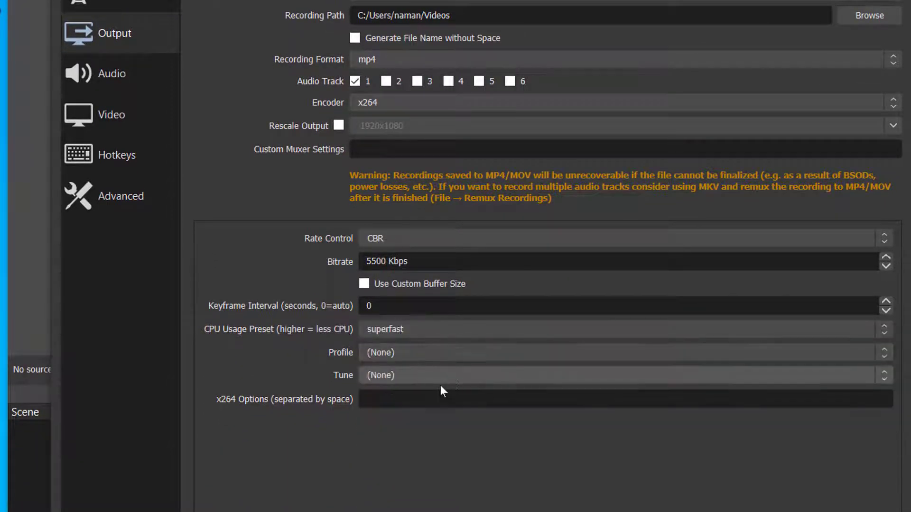
left_click(420, 357)
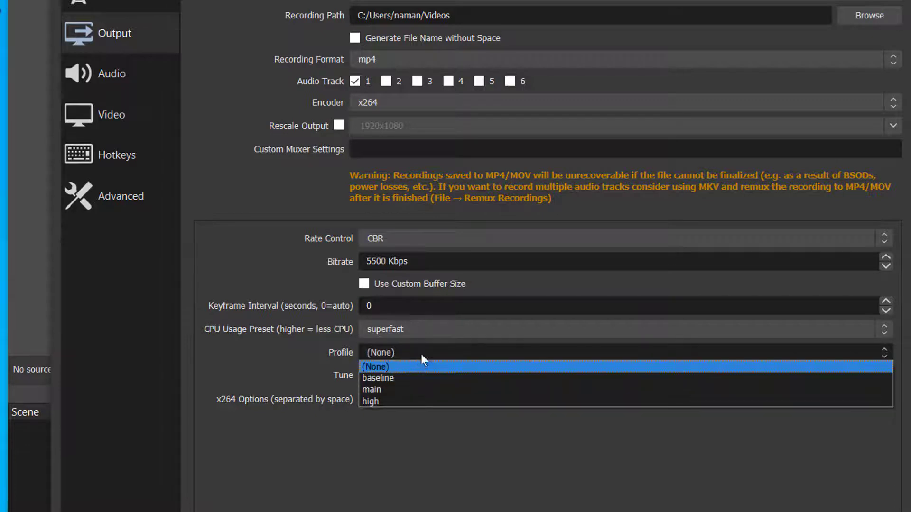
left_click(420, 398)
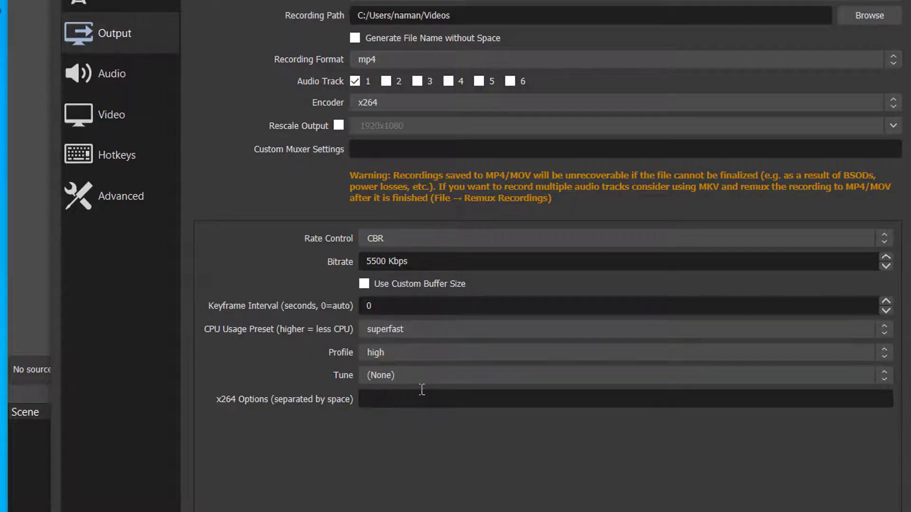
left_click(406, 380)
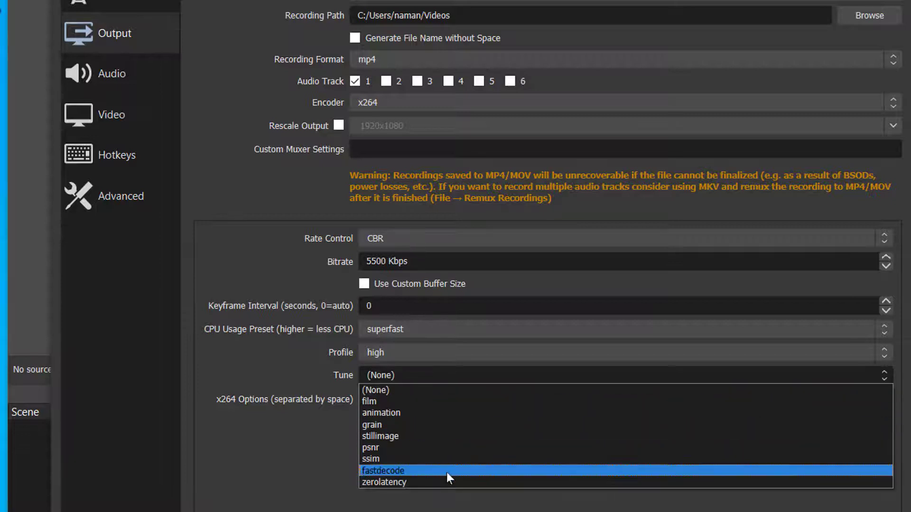
left_click(420, 480)
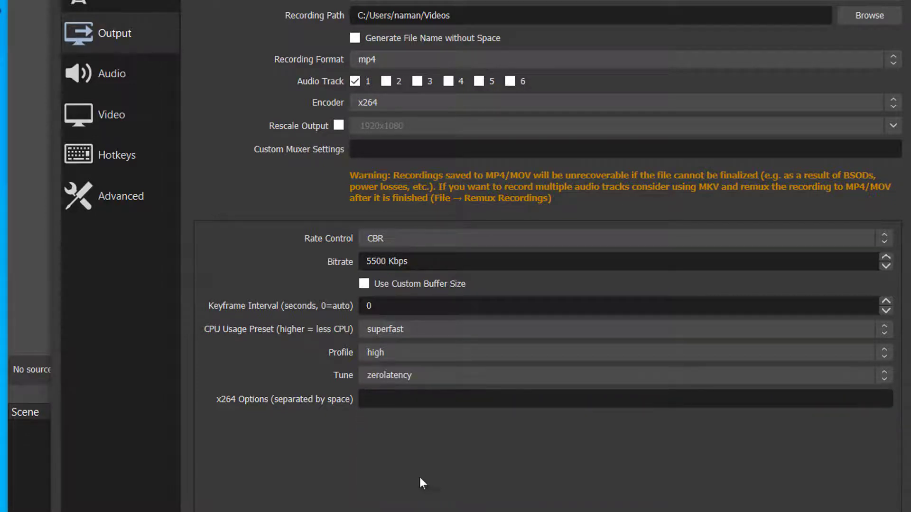
left_click(493, 394)
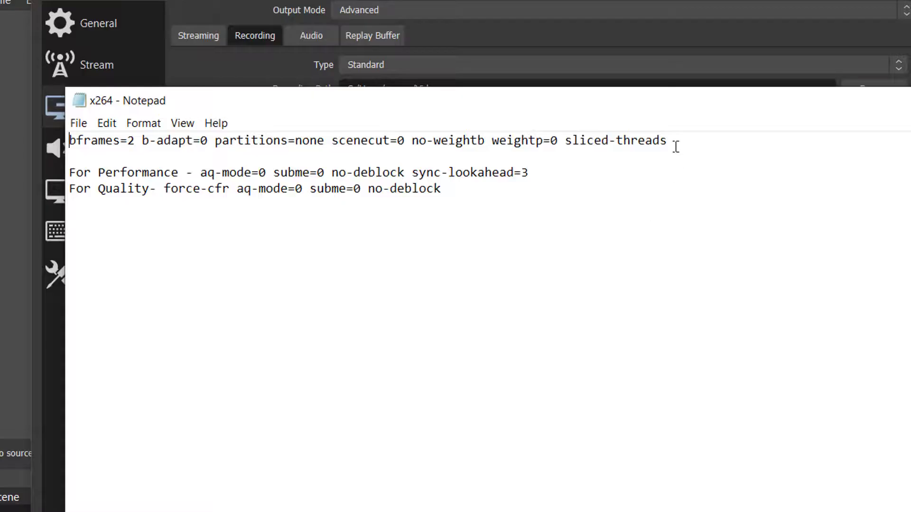
Copy the first x264 options line from Notepad into OBS's x264 Options field
left_click_drag(668, 141, 1, 116)
right_click(284, 143)
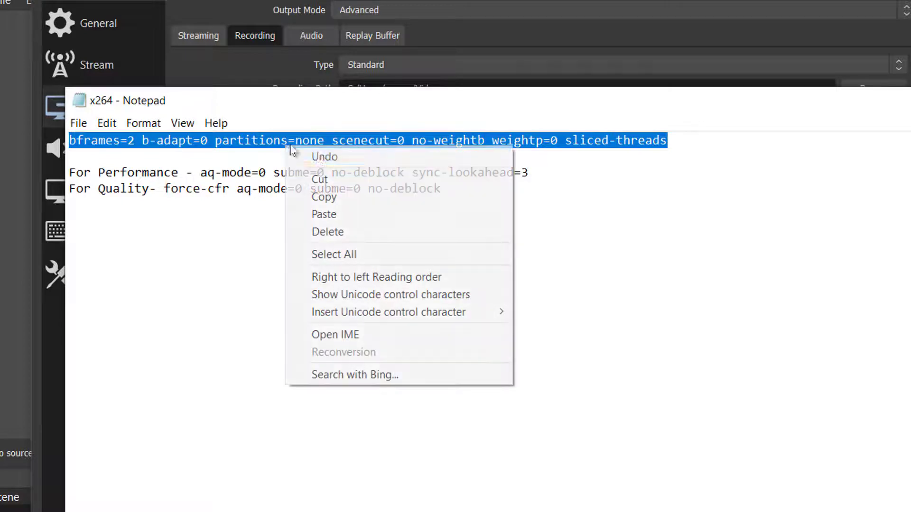
left_click(337, 196)
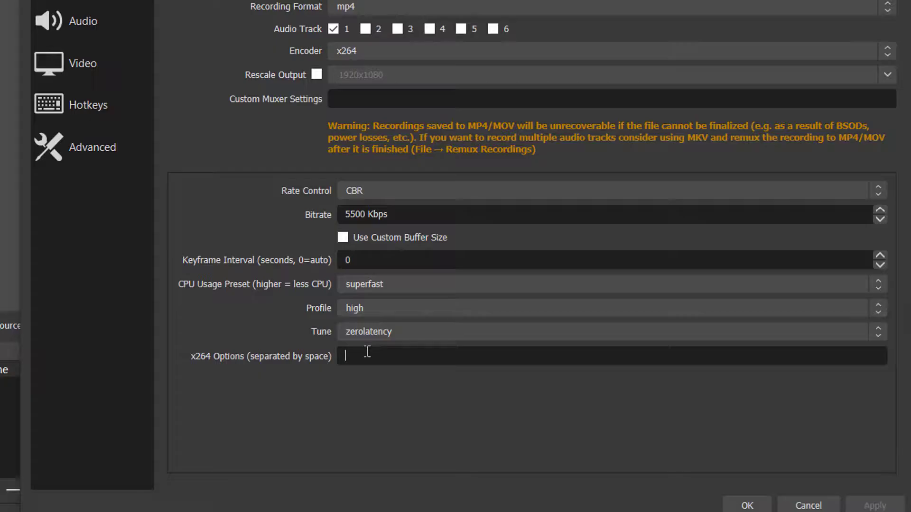
right_click(367, 352)
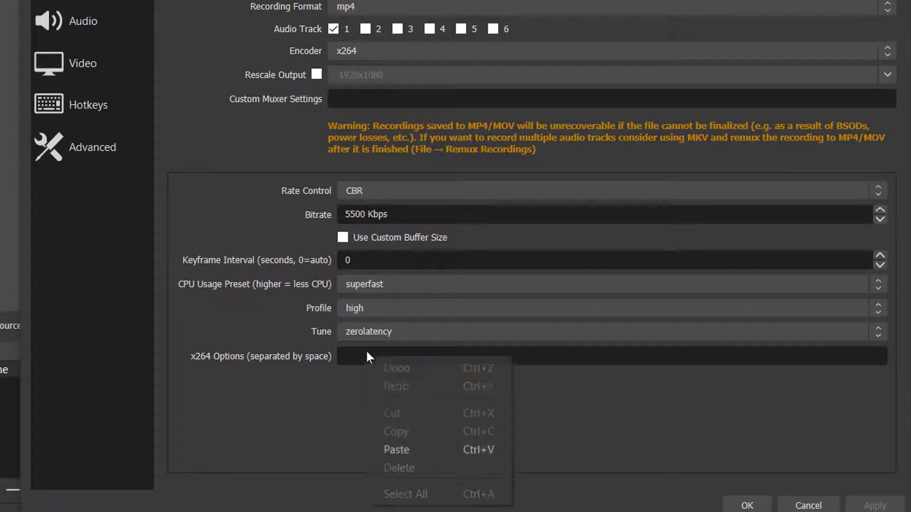
left_click(412, 448)
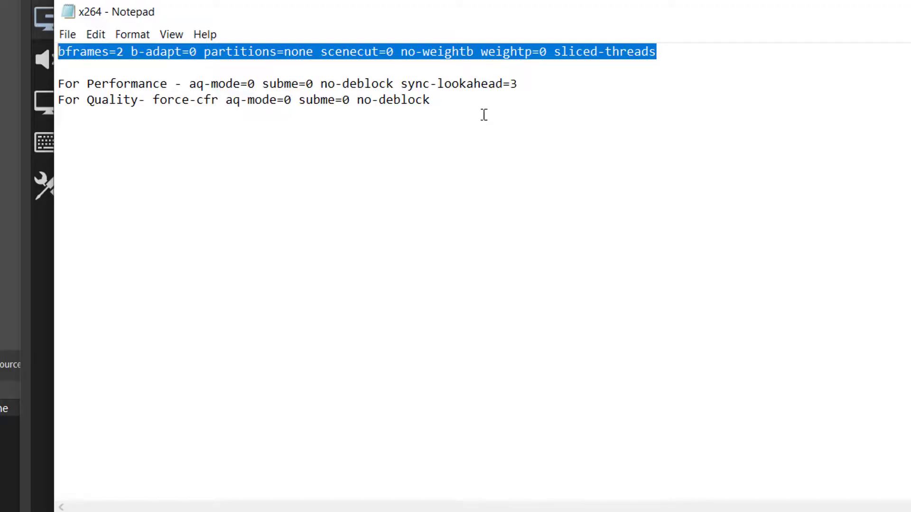
Append the quality options 'force-cfr aq-mode=0 subme=0 no-deblock' from Notepad to the x264 options
left_click_drag(532, 84, 459, 114)
right_click(395, 103)
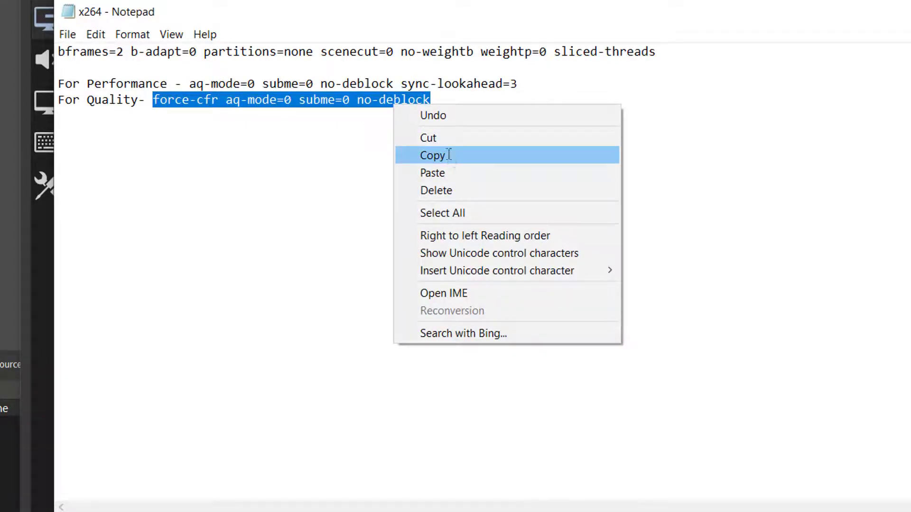
left_click(449, 157)
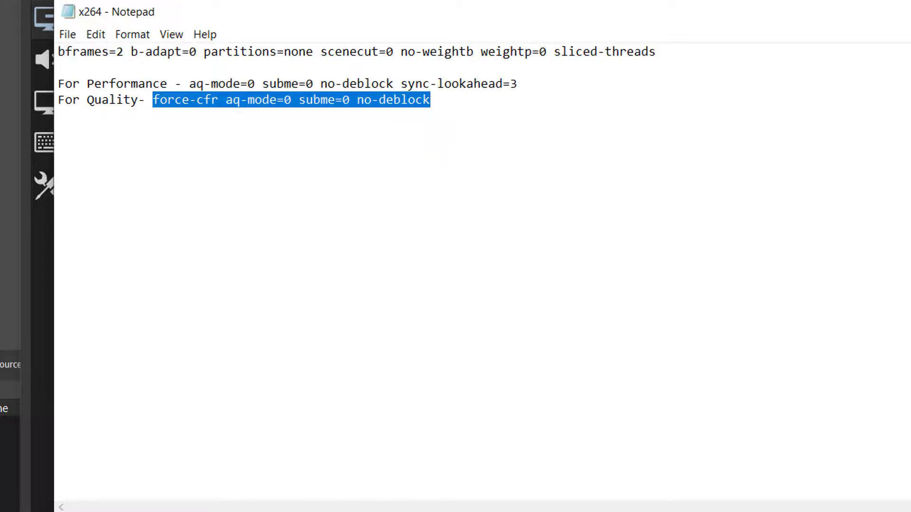
key("alt+Tab")
right_click(772, 389)
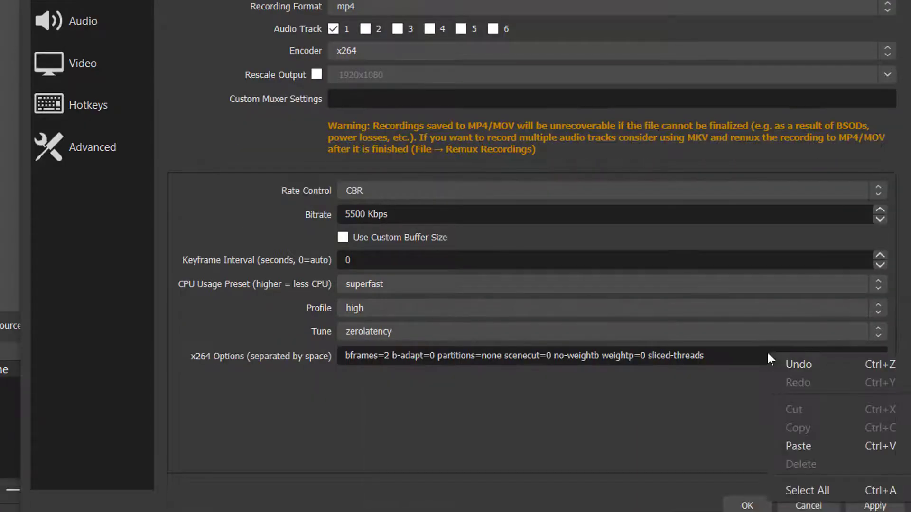
left_click(818, 481)
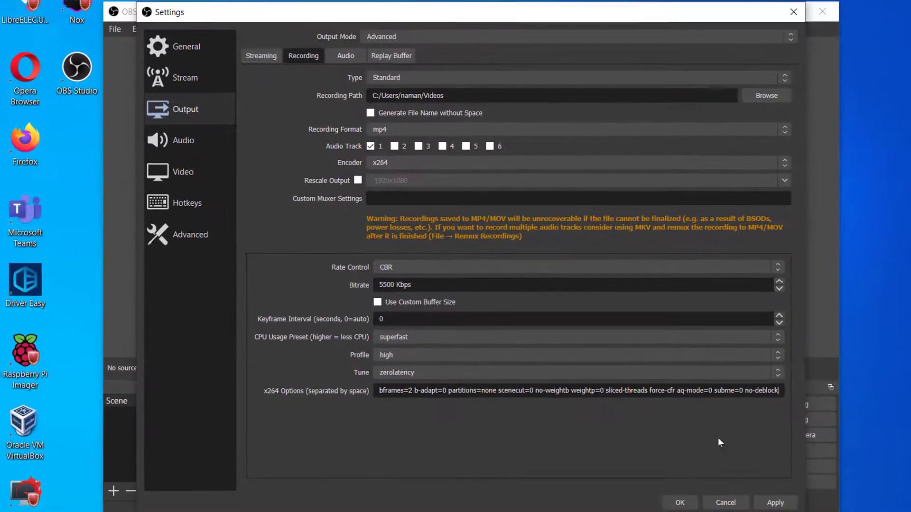
Set the audio sample rate to 44.1 kHz, then move on to the Video settings
left_click(174, 141)
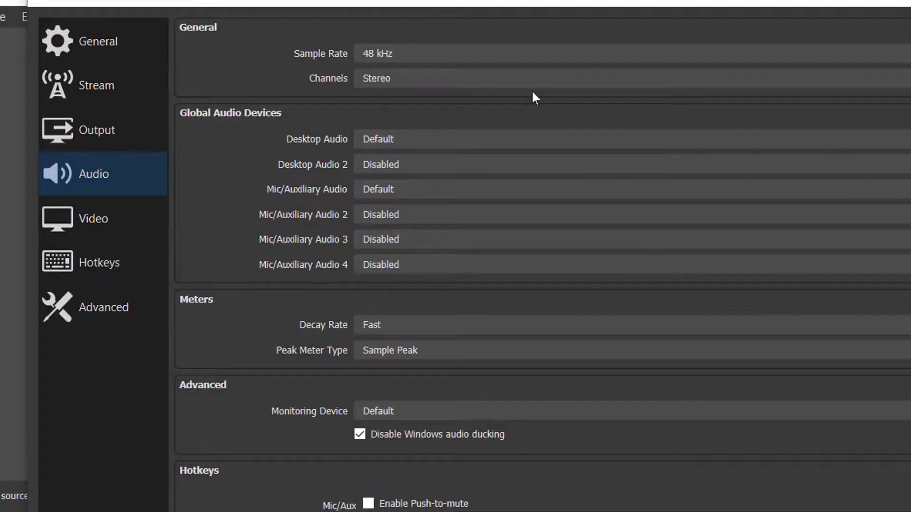
left_click(491, 61)
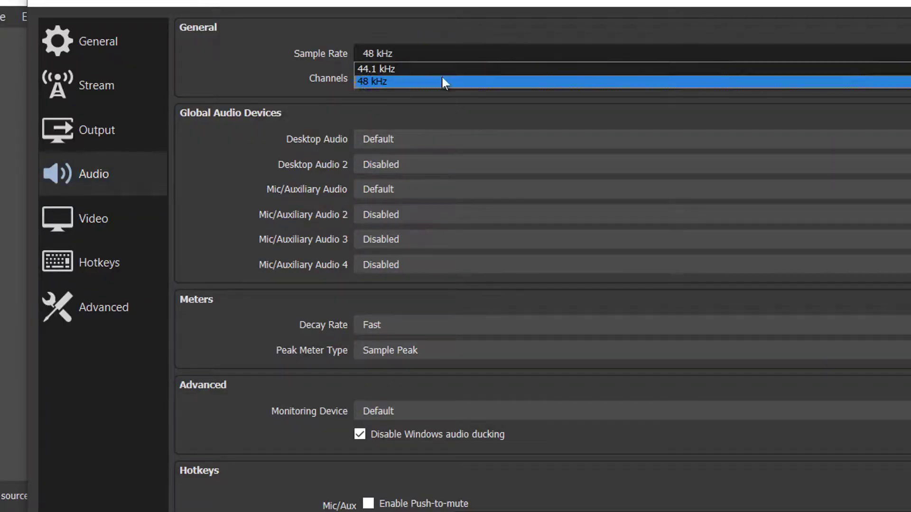
left_click(418, 69)
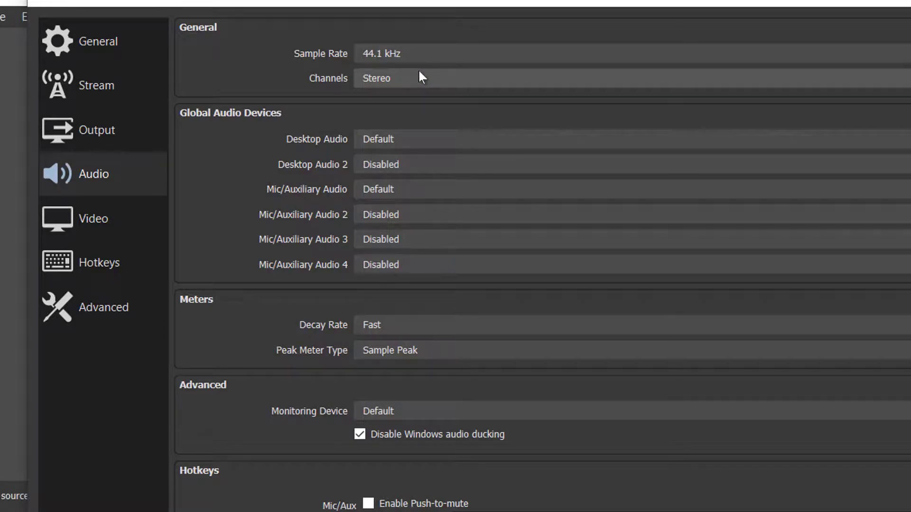
left_click(94, 222)
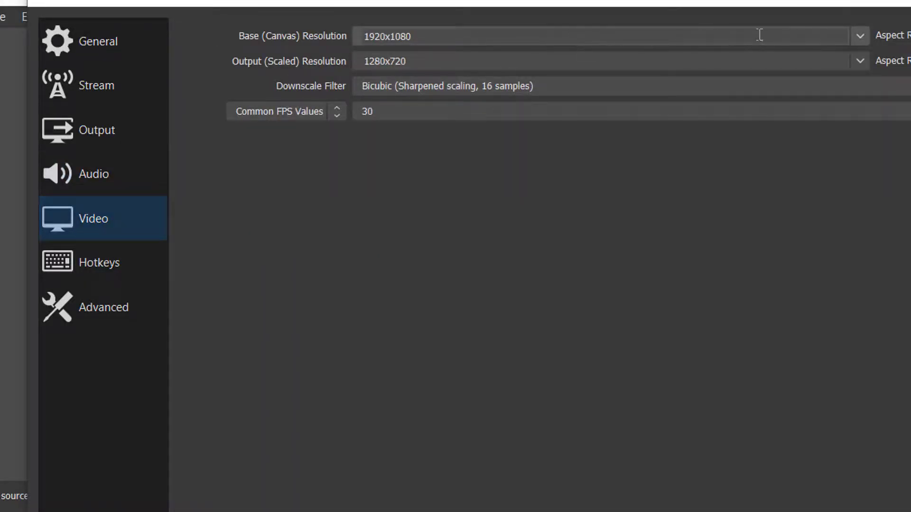
Keep the base canvas at 1920x1080 and set the output resolution to 1920x1080
left_click(856, 35)
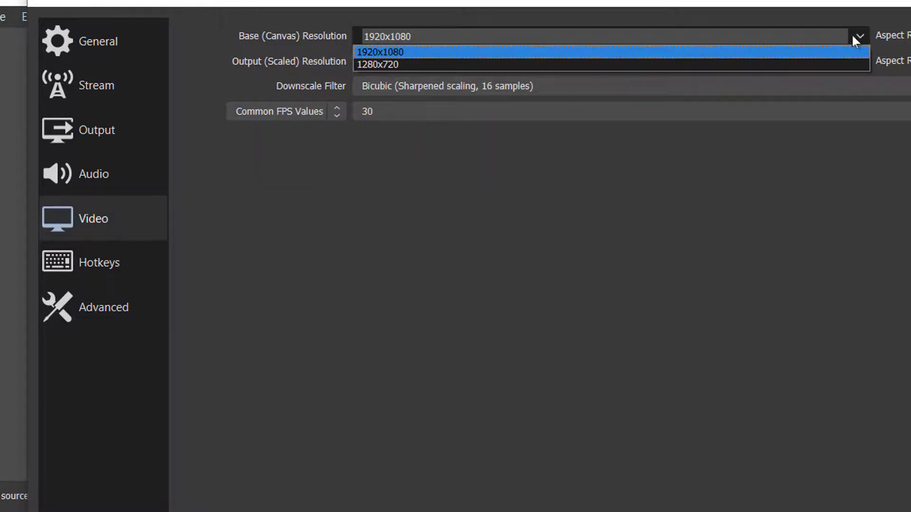
left_click(440, 52)
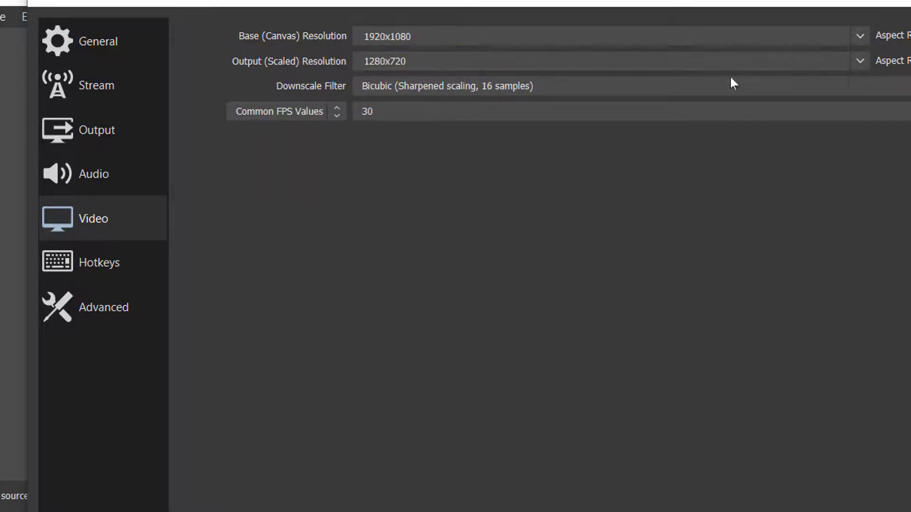
left_click(857, 64)
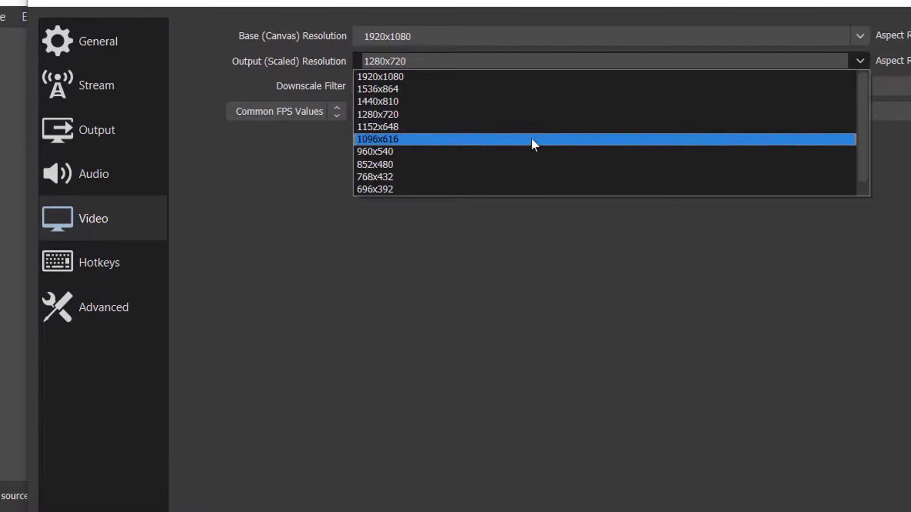
left_click(530, 78)
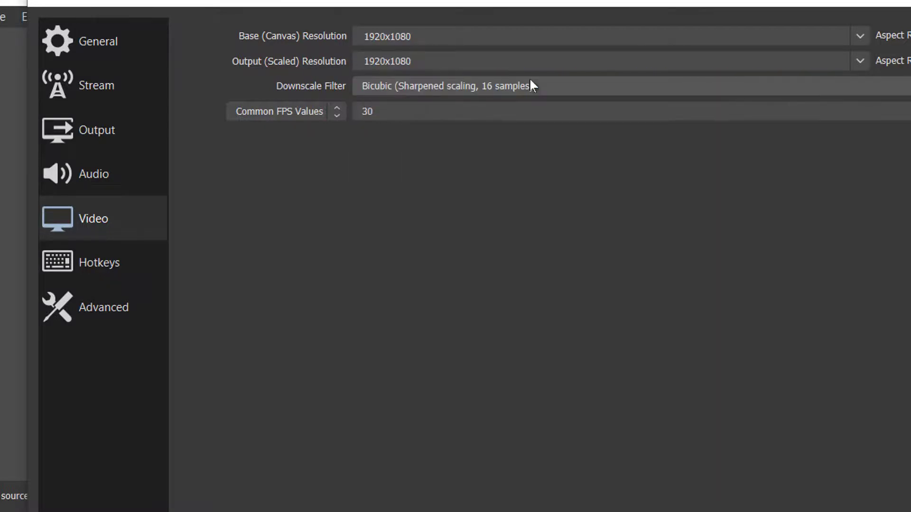
Choose the Lanczos downscale filter and a common frame rate of 60 FPS
left_click(517, 86)
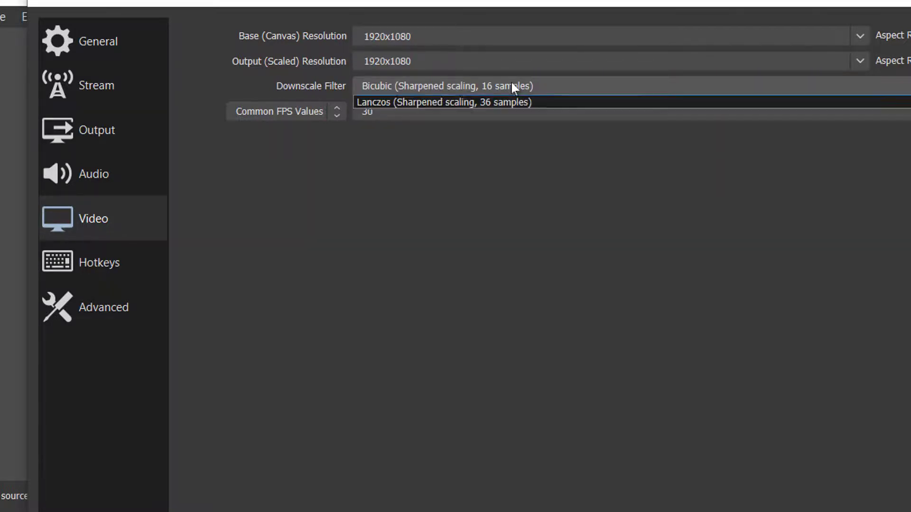
left_click(437, 140)
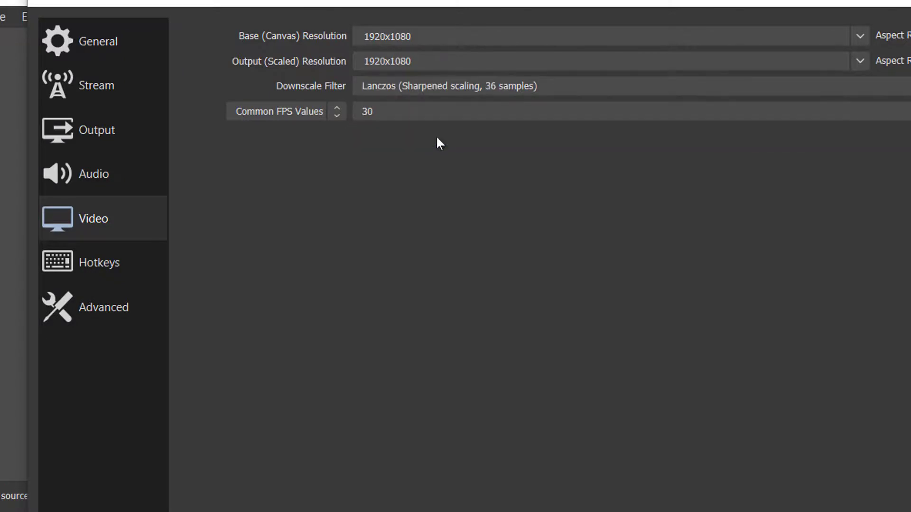
left_click(437, 112)
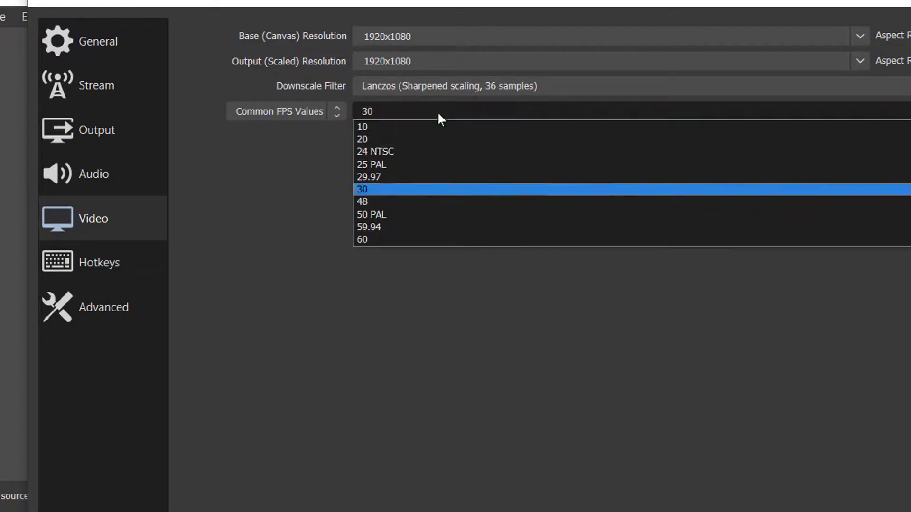
left_click(397, 240)
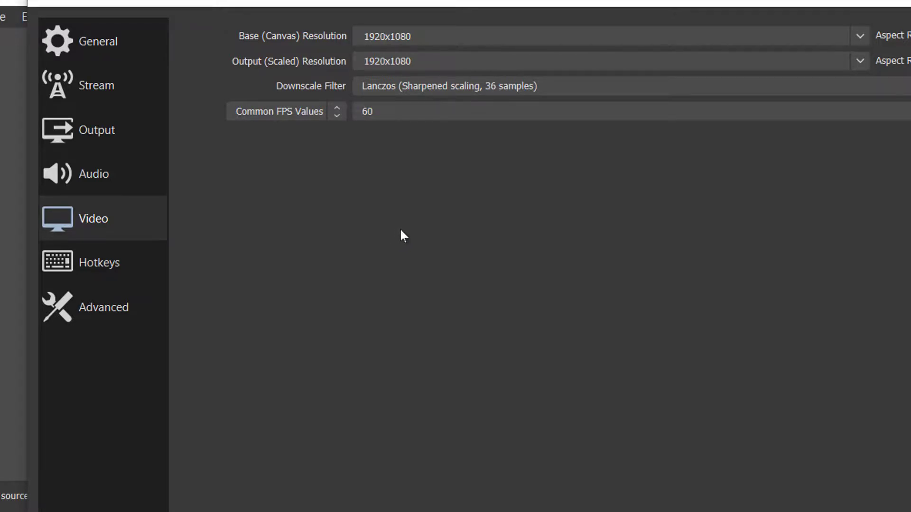
left_click(417, 113)
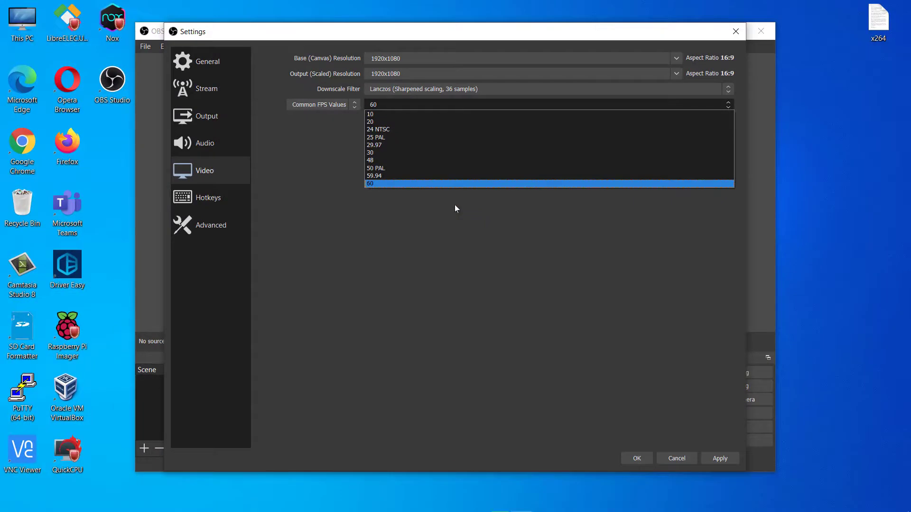
left_click(468, 271)
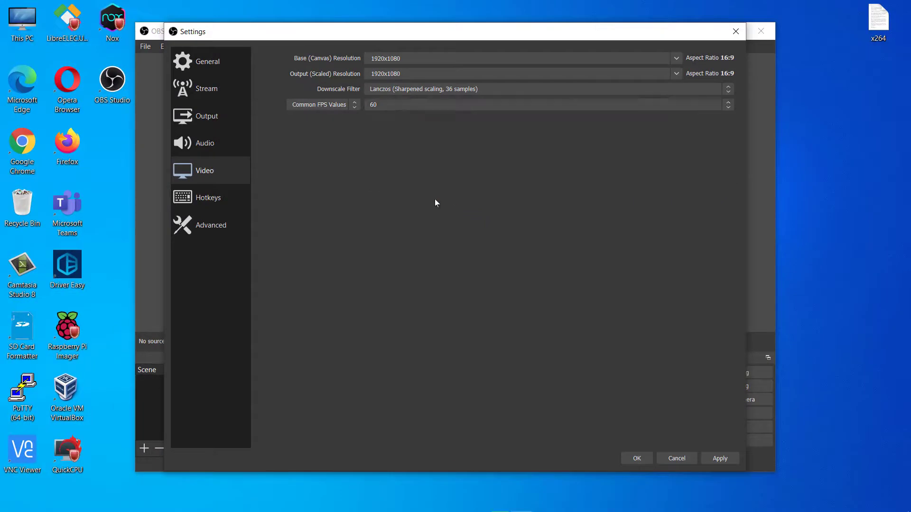
Apply the video settings and set the process priority to High in Advanced settings
left_click(732, 459)
left_click(216, 220)
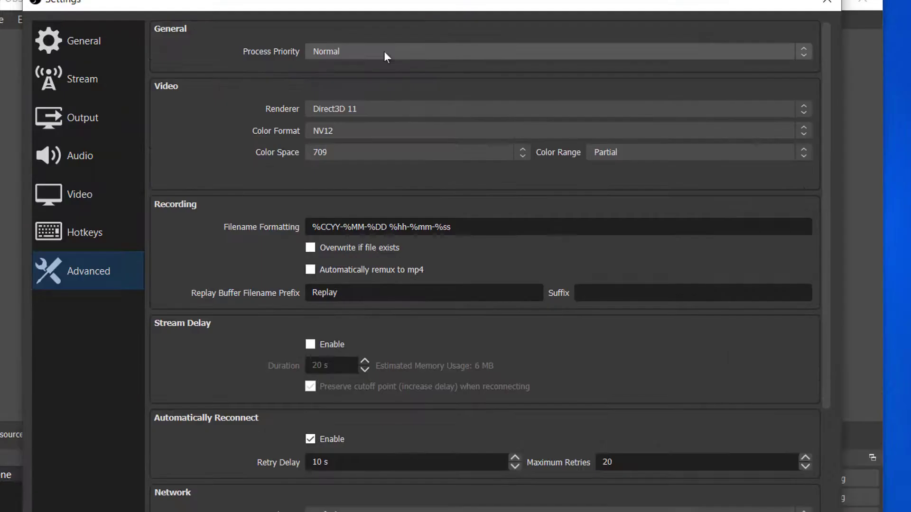
left_click(420, 68)
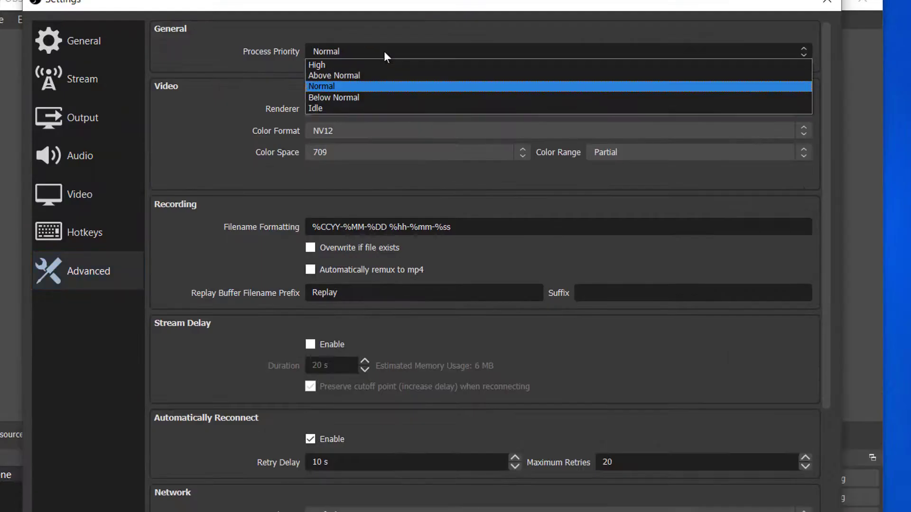
left_click(347, 63)
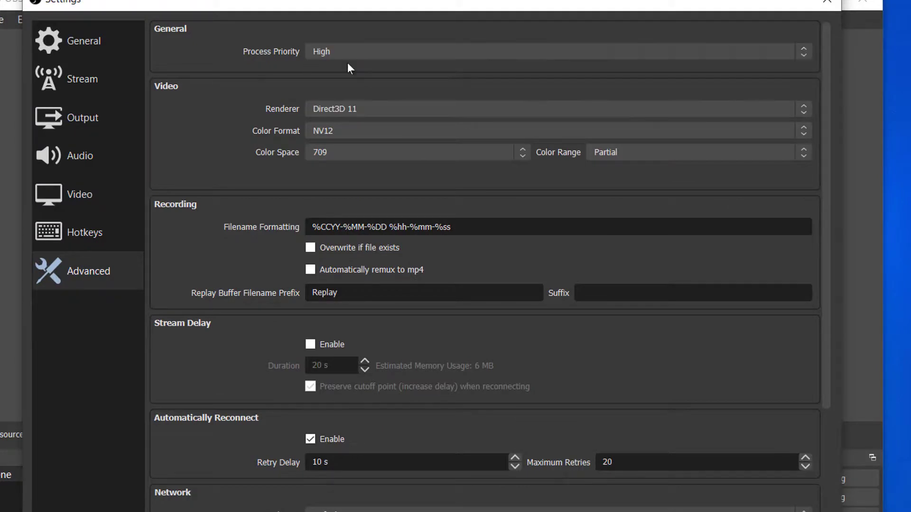
Keep Direct3D 11, NV12 and 709, and set the colour range to Full
left_click(405, 109)
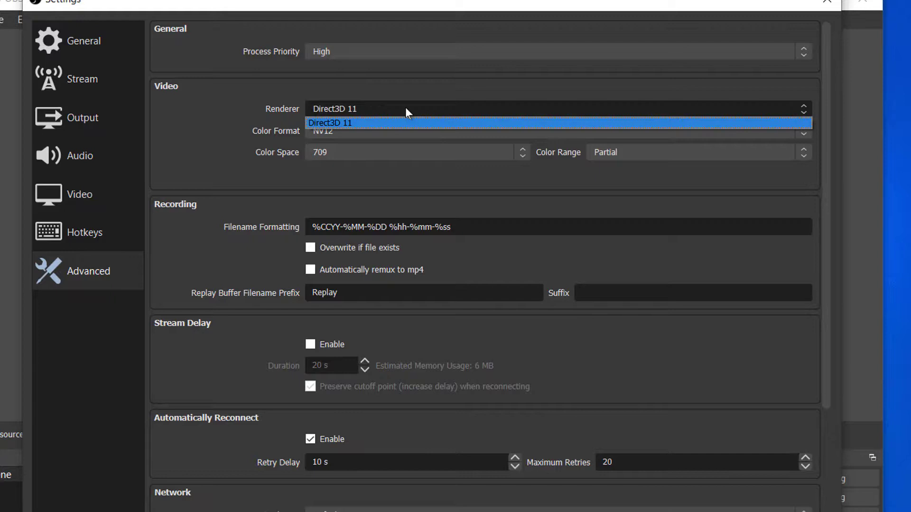
left_click(406, 109)
left_click(383, 136)
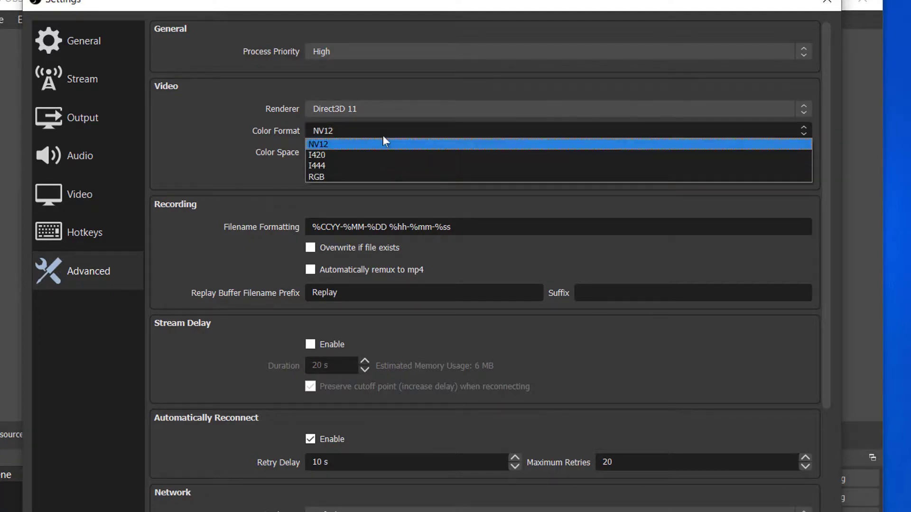
left_click(345, 143)
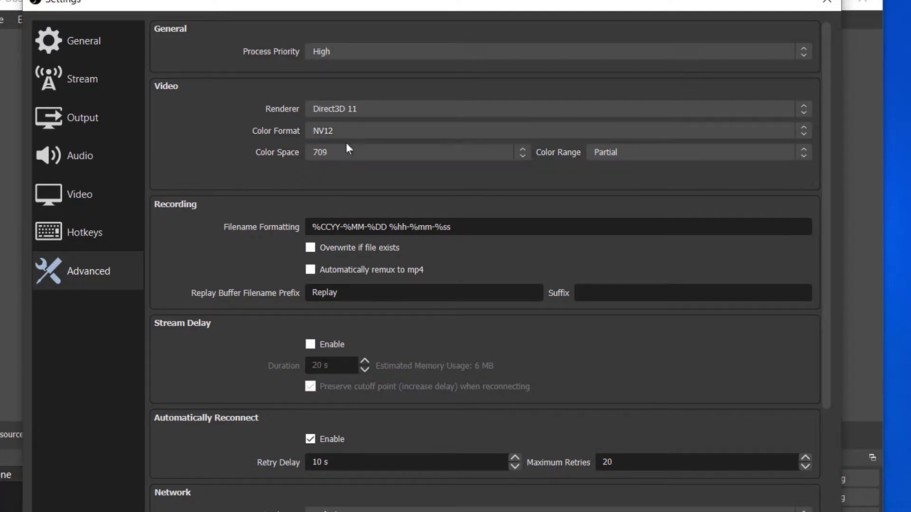
left_click(400, 153)
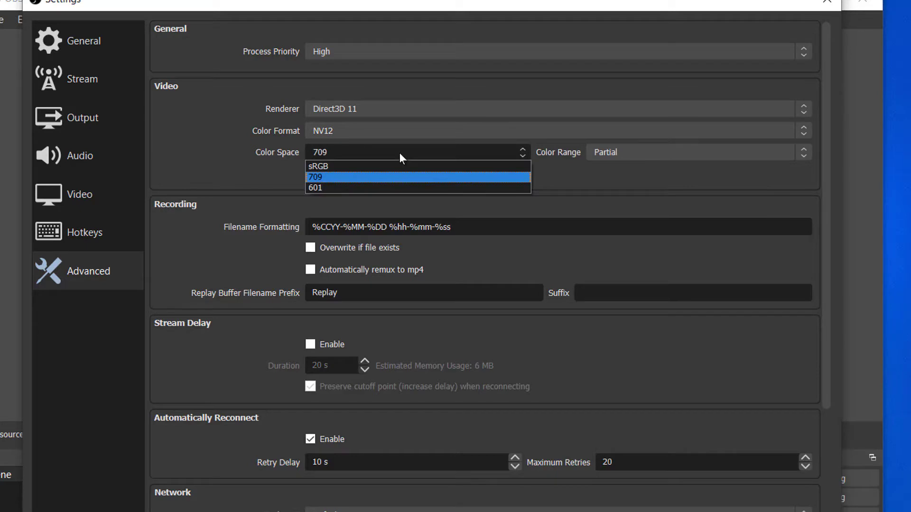
left_click(344, 175)
left_click(628, 155)
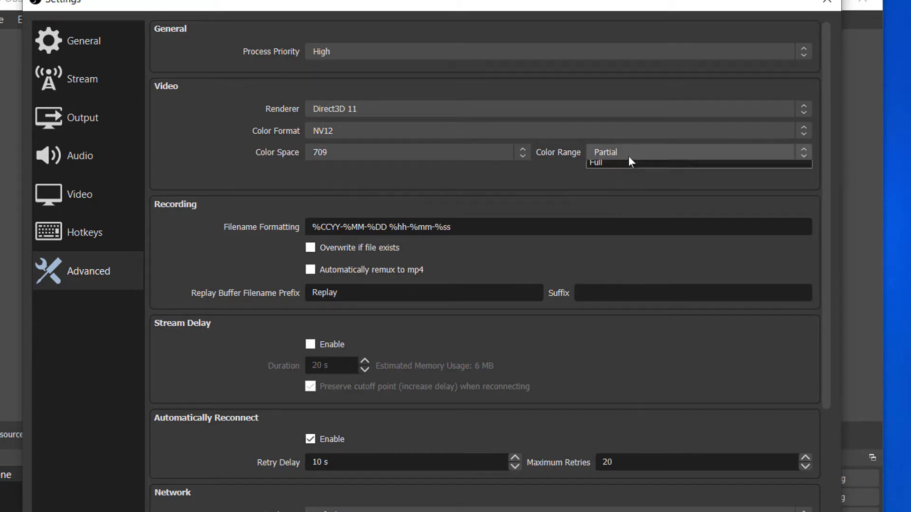
left_click(603, 176)
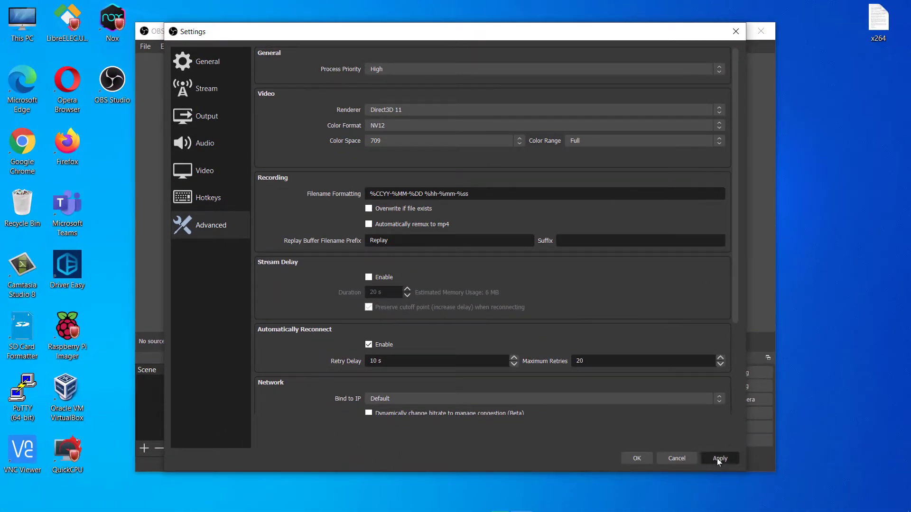
Apply and save all settings, confirming the OBS restart
left_click(718, 459)
left_click(641, 456)
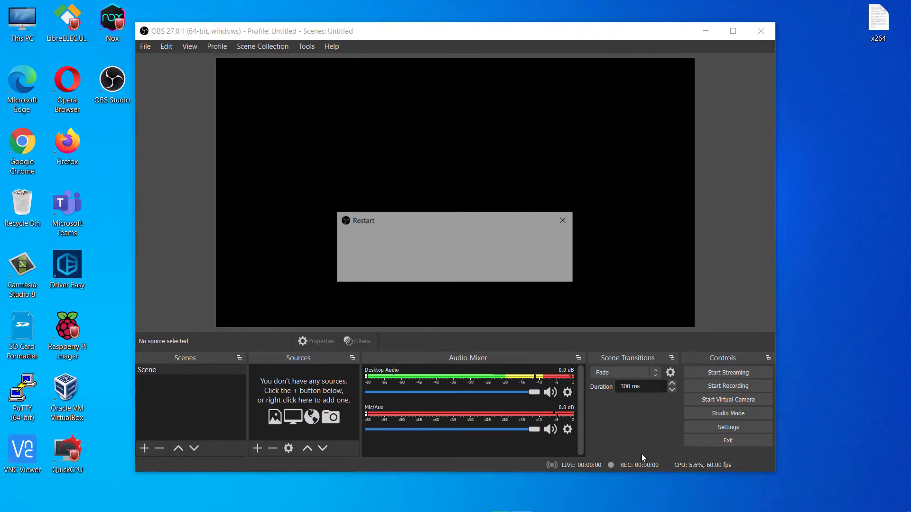
left_click(518, 273)
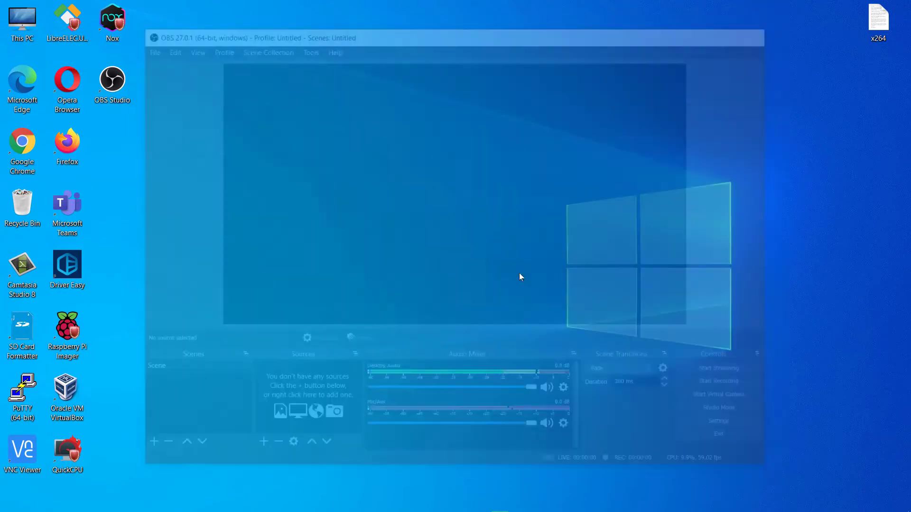